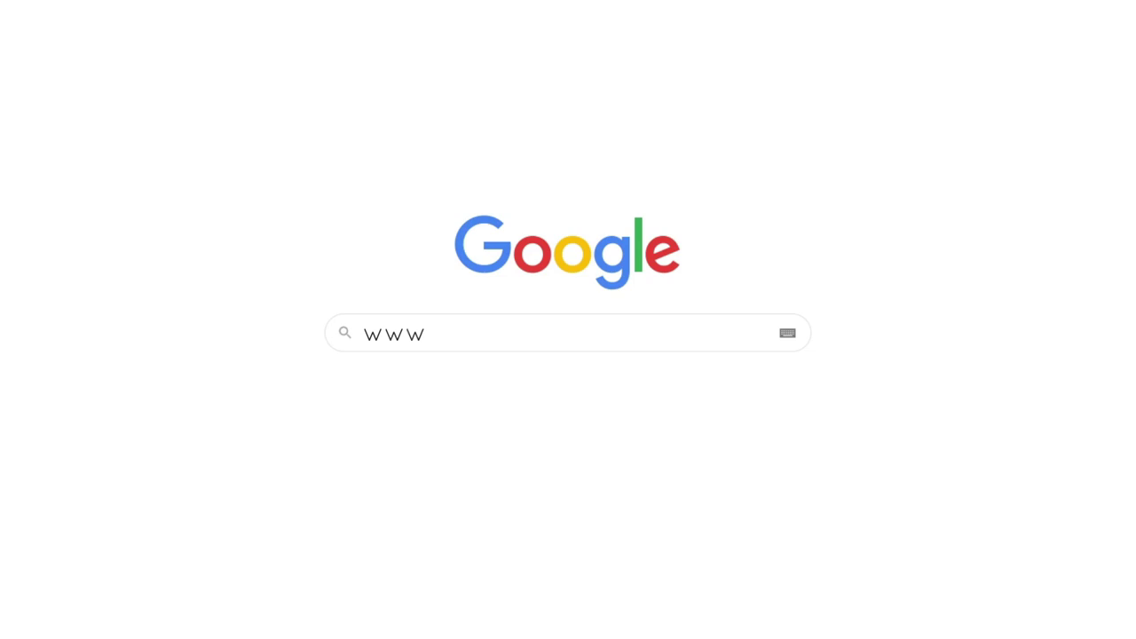
pyautogui.write('.rantabl.com')
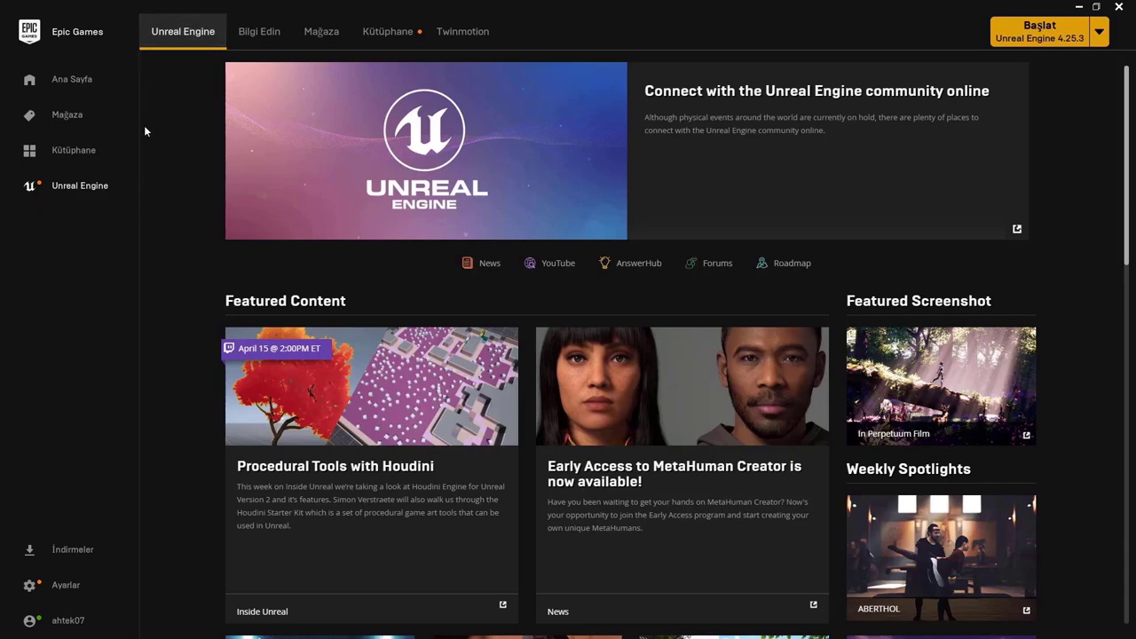
# Step: Open the Library, check the engine version list, and remove the extra 4.24.3 engine slot
pyautogui.click(382, 32)
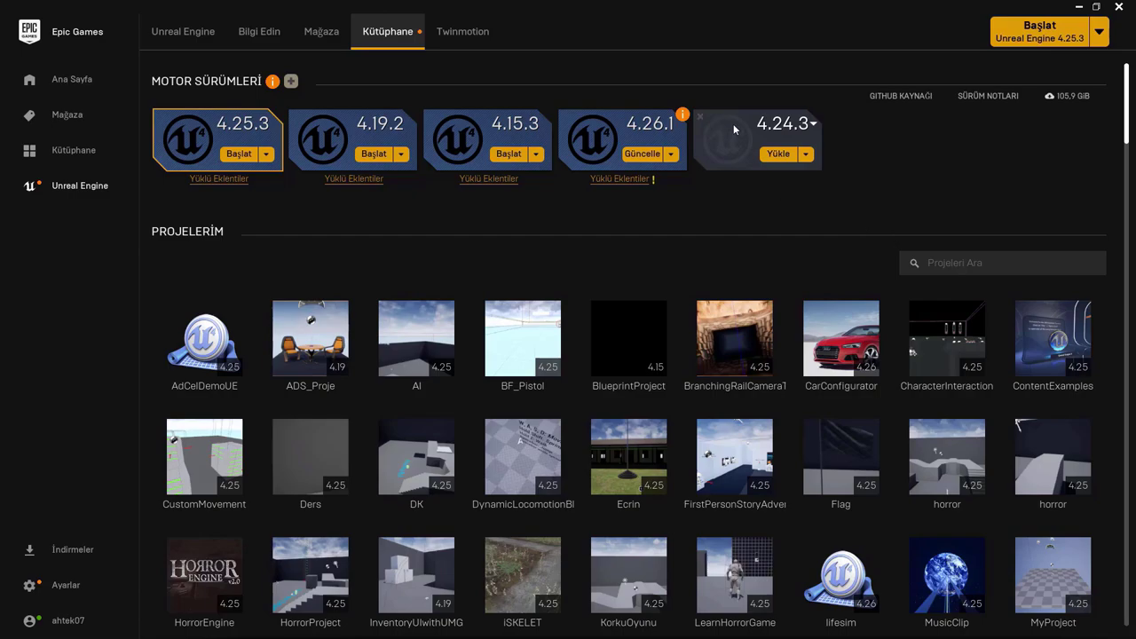
pyautogui.click(775, 126)
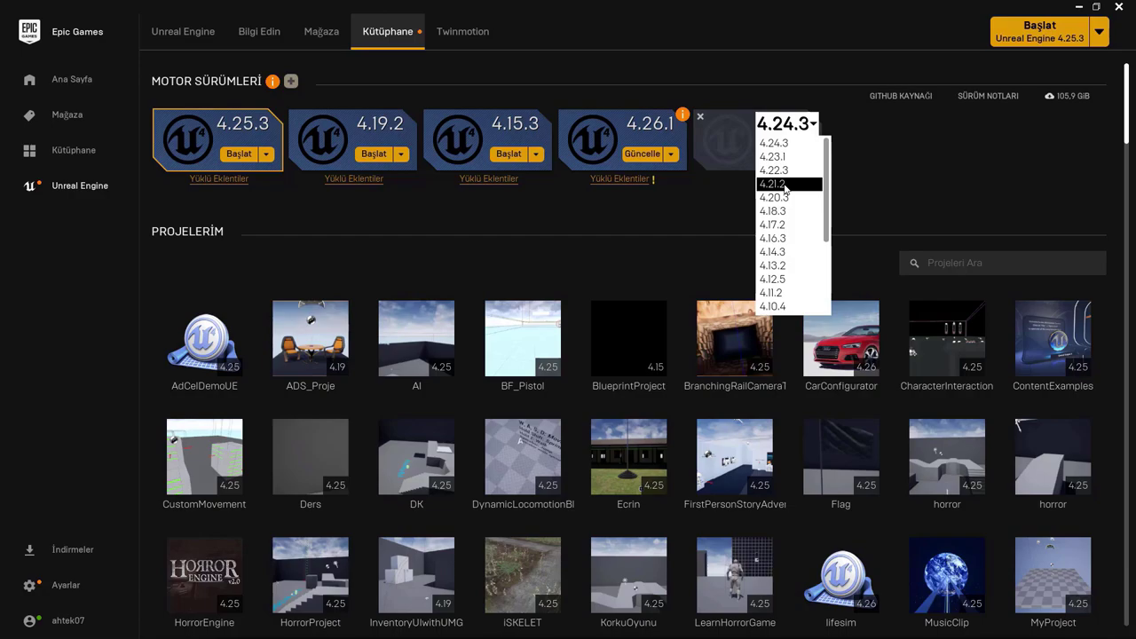
pyautogui.click(884, 169)
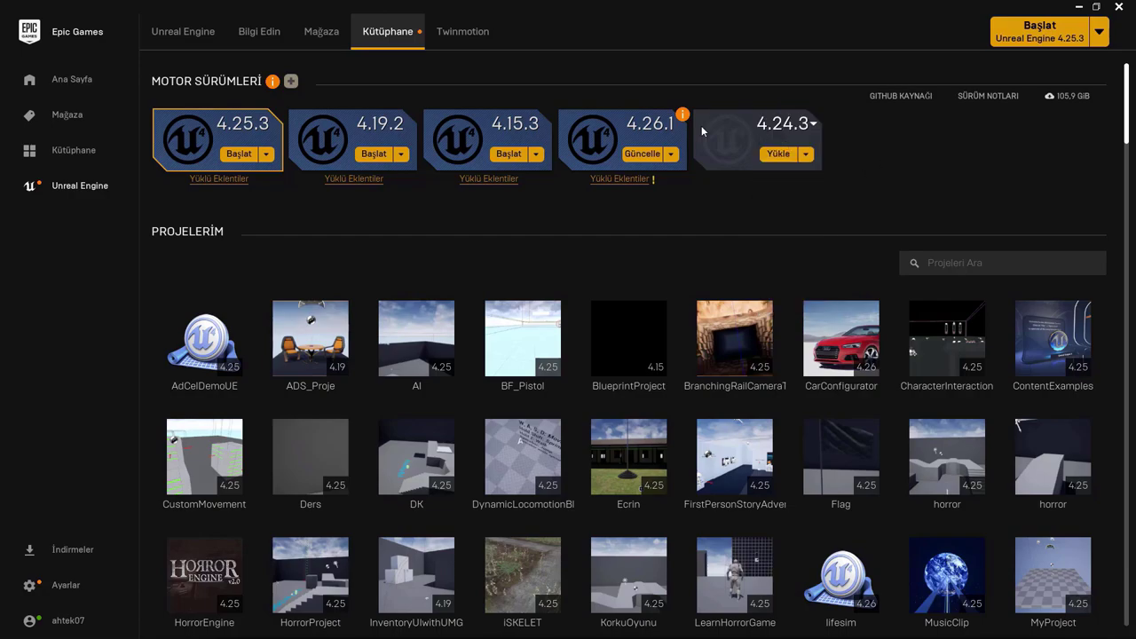
pyautogui.click(700, 116)
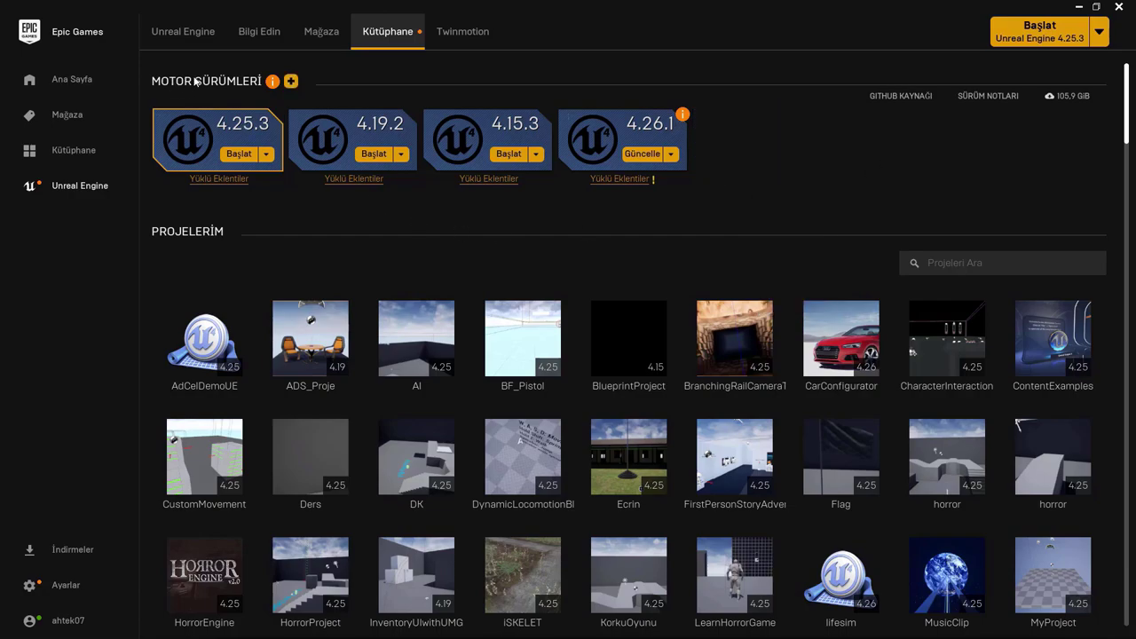
# Step: Add a new engine version slot and keep 4.24.3 as its version
pyautogui.click(291, 81)
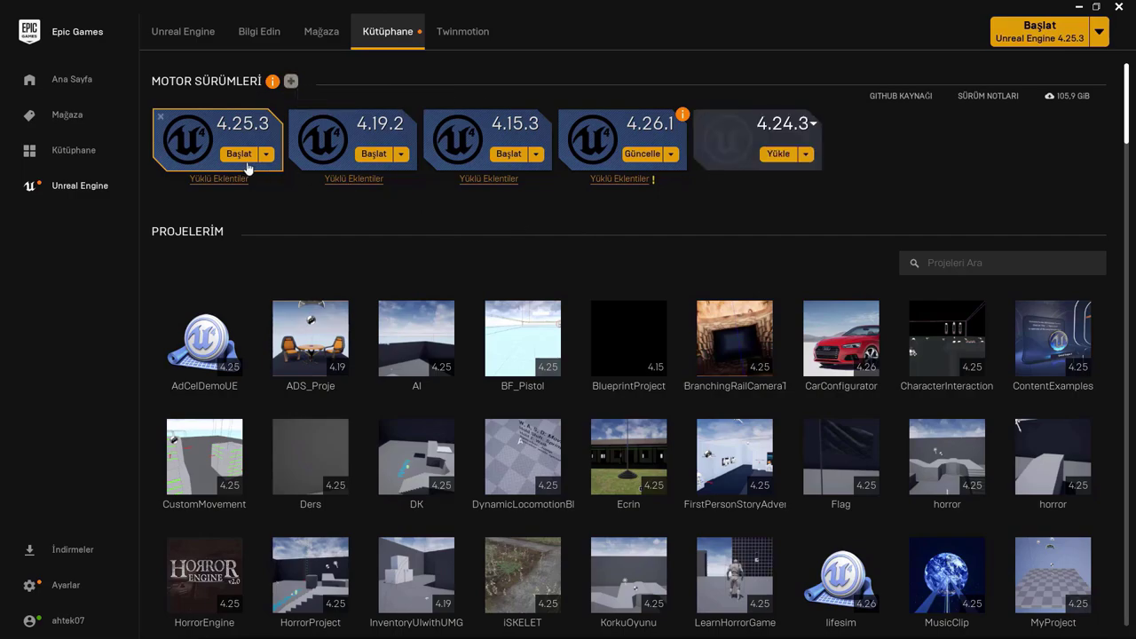
pyautogui.click(800, 125)
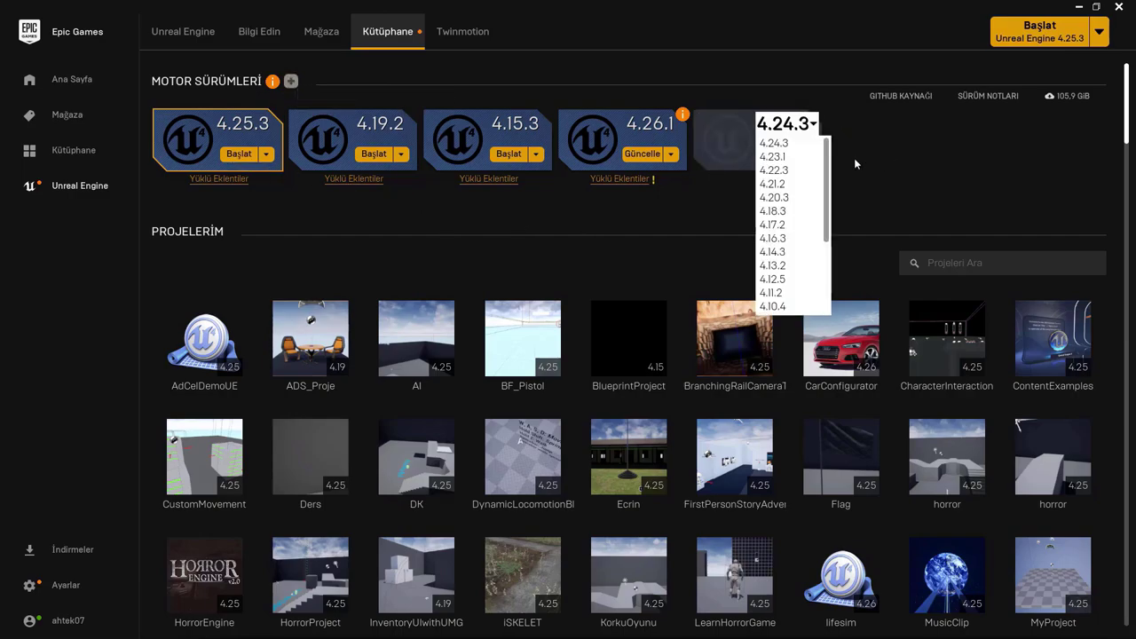
pyautogui.scroll(-3, 804, 222)
pyautogui.scroll(-2, 806, 228)
pyautogui.scroll(5, 807, 222)
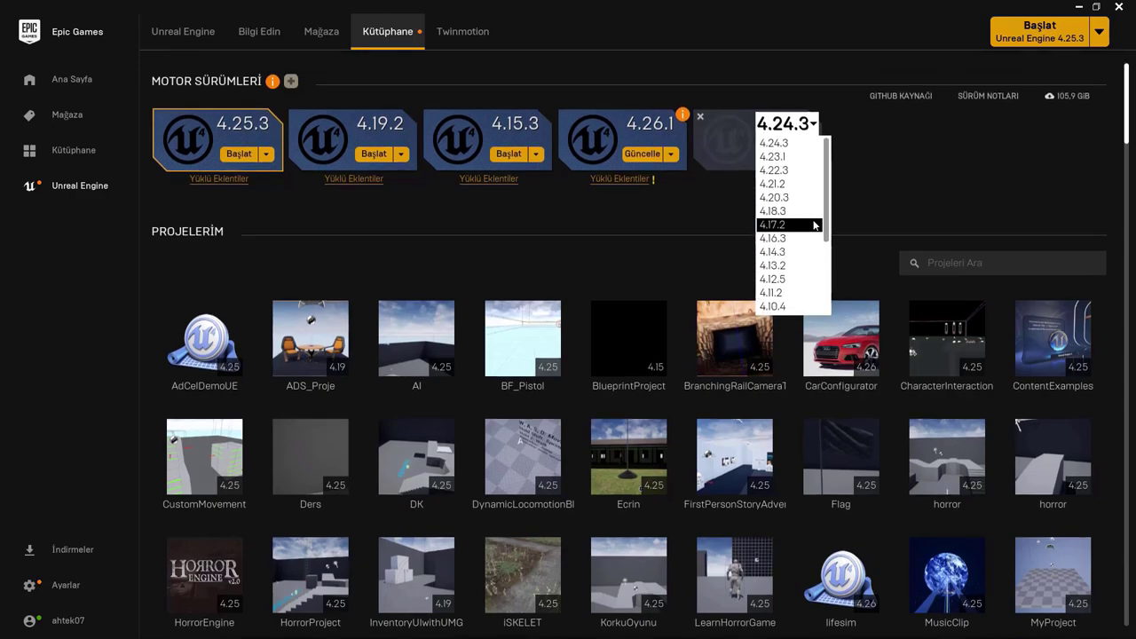
pyautogui.click(884, 175)
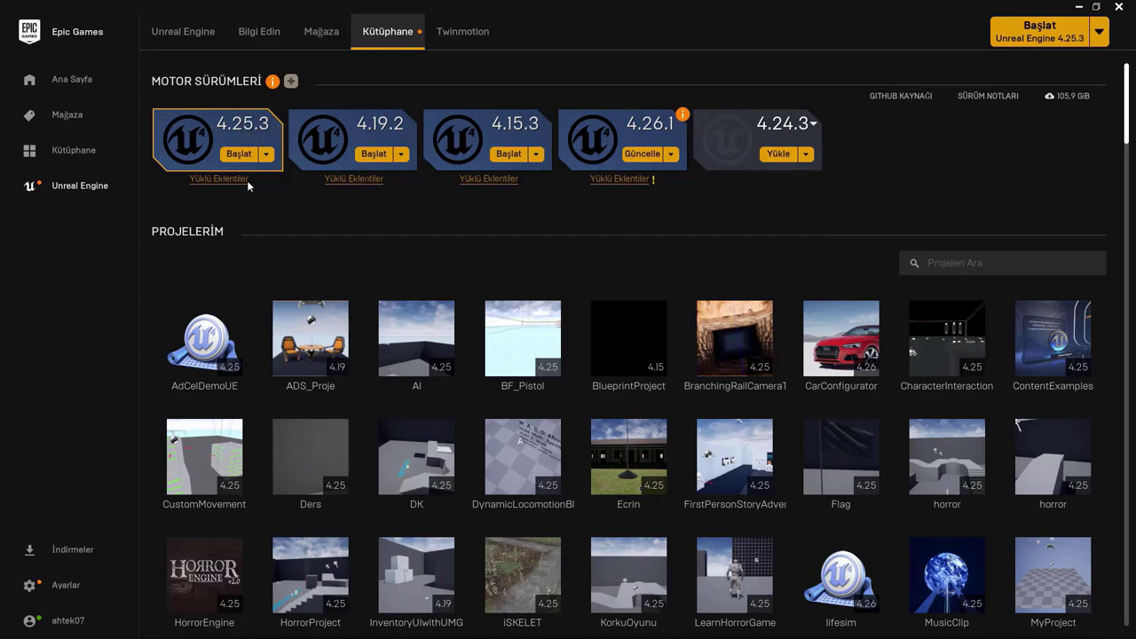
pyautogui.hotkey('alt', 'Tab')
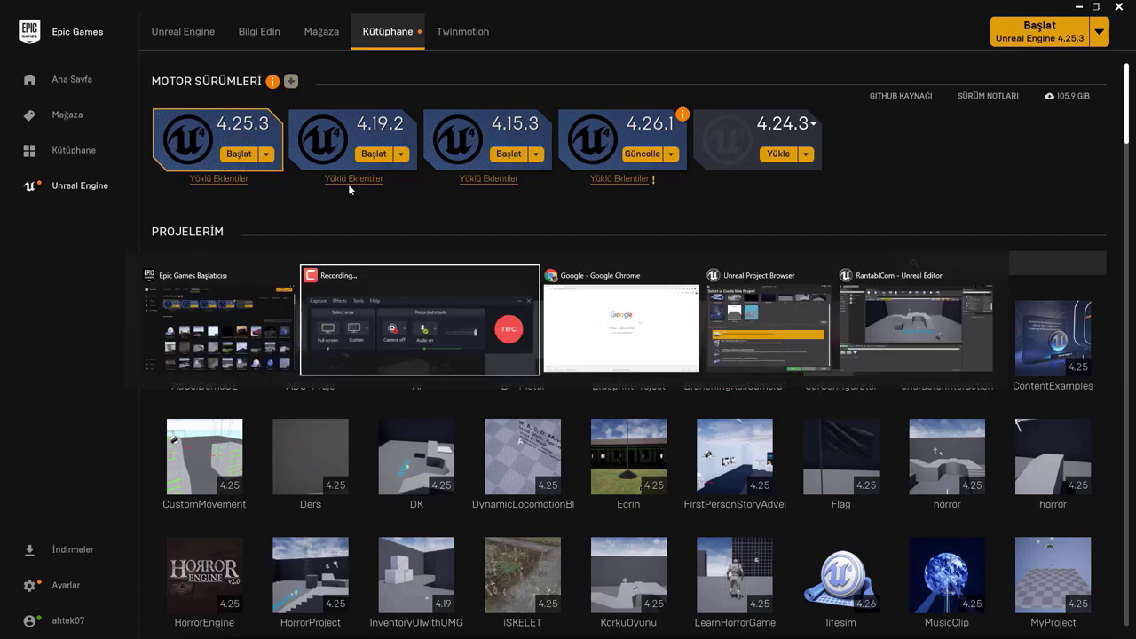
# Step: Bring the Unreal Project Browser forward and open the Games category
pyautogui.click(743, 306)
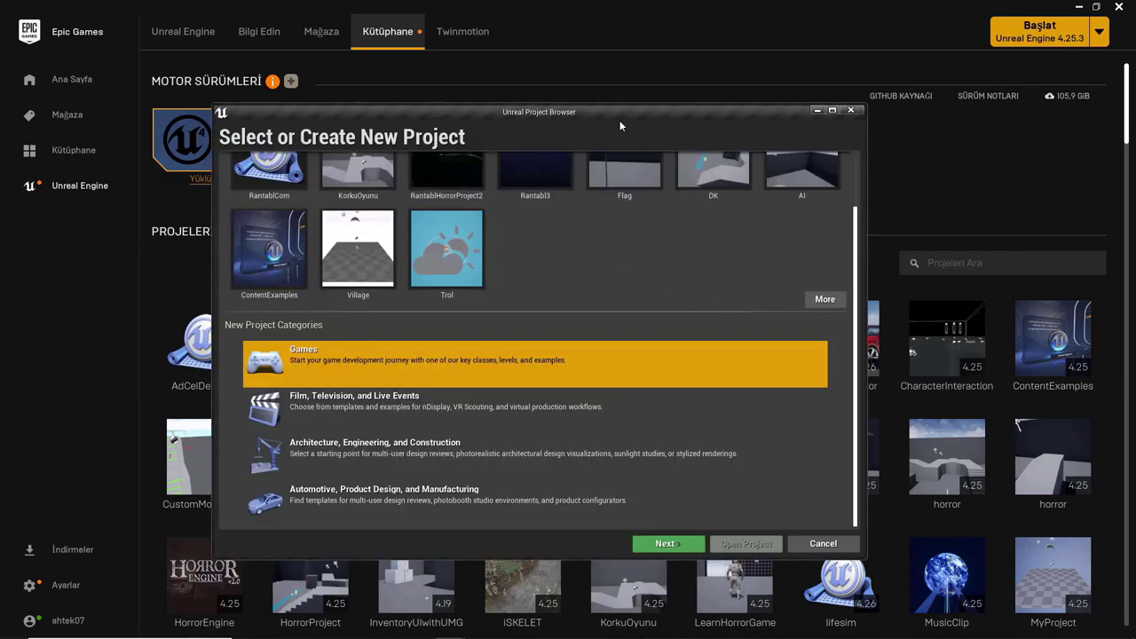
pyautogui.moveTo(621, 125); pyautogui.dragTo(639, 91)
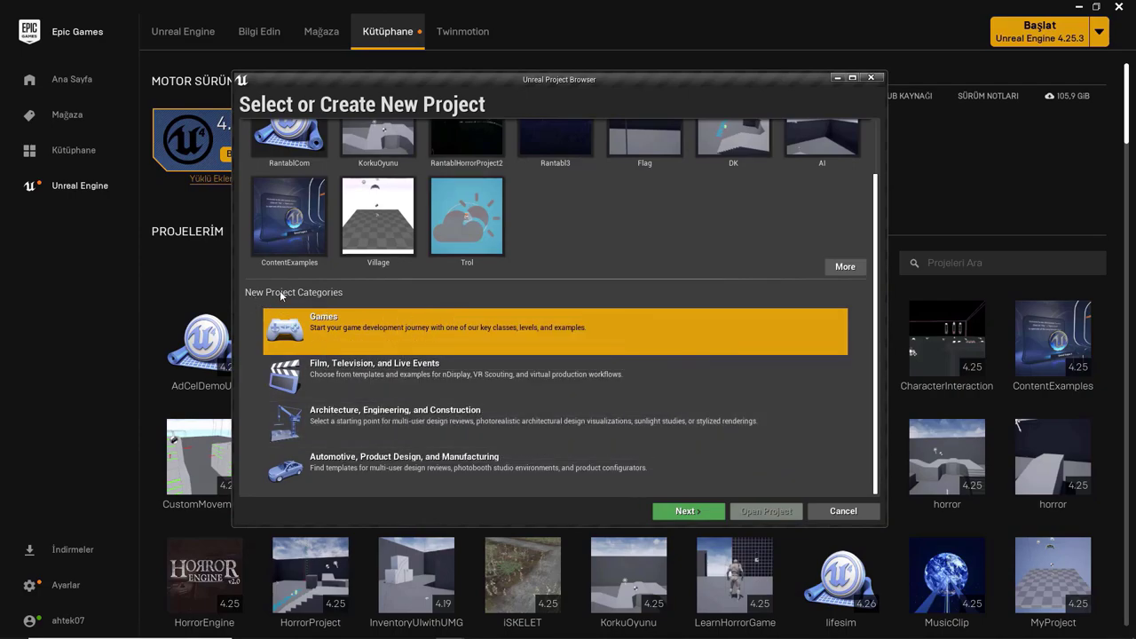
pyautogui.doubleClick(341, 340)
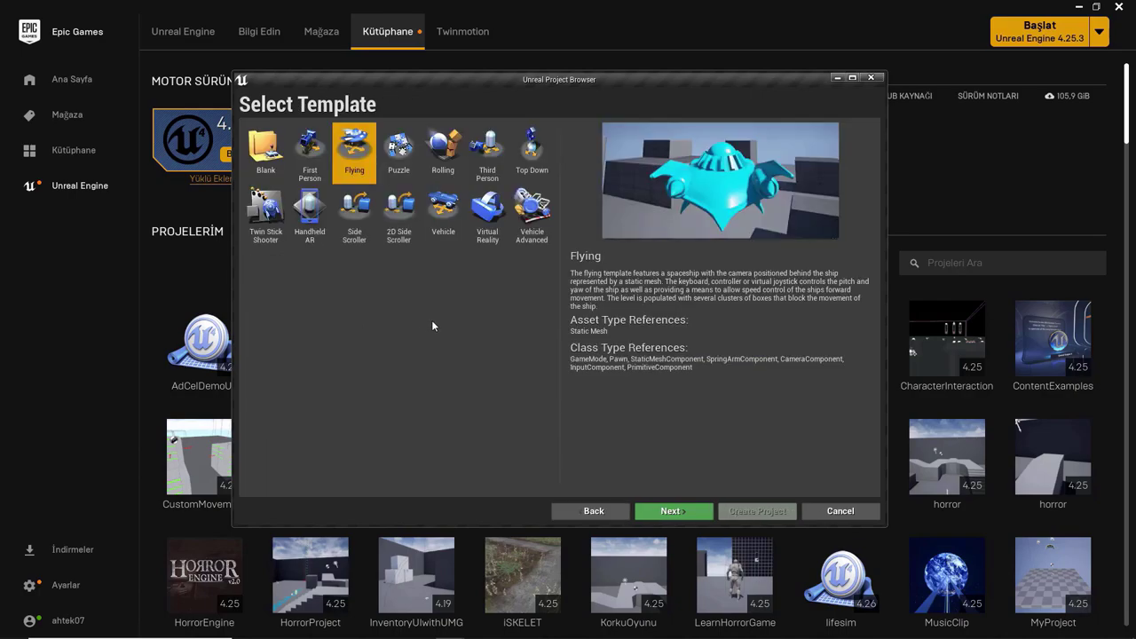
# Step: Preview Blank, First Person, Flying and Puzzle, then choose the Third Person template and continue
pyautogui.click(274, 182)
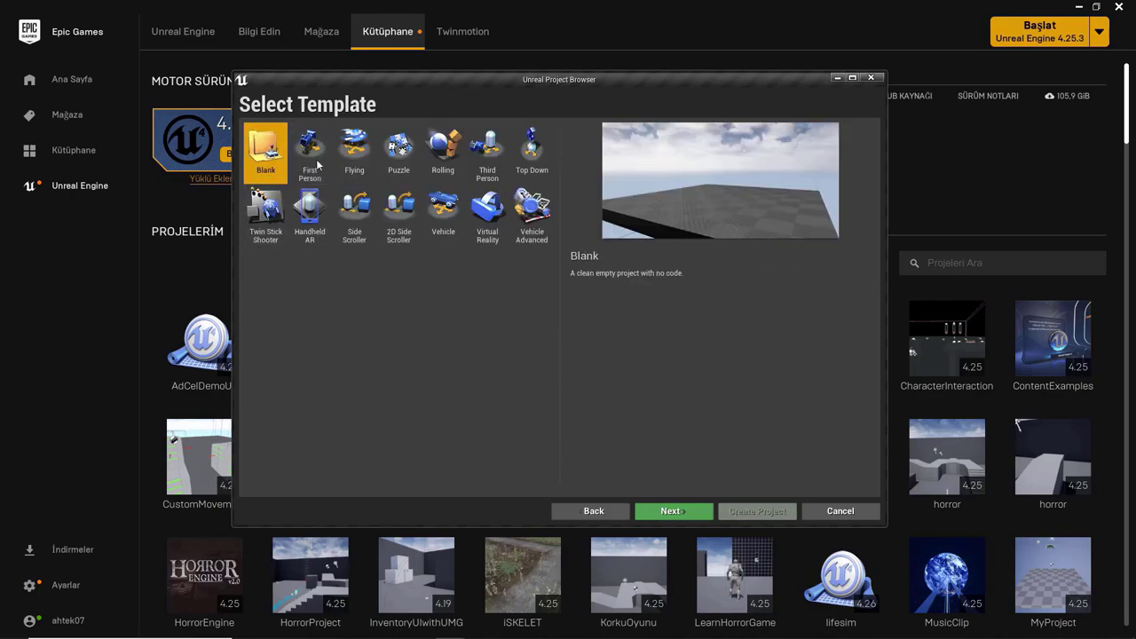
pyautogui.click(317, 165)
pyautogui.click(354, 149)
pyautogui.click(399, 149)
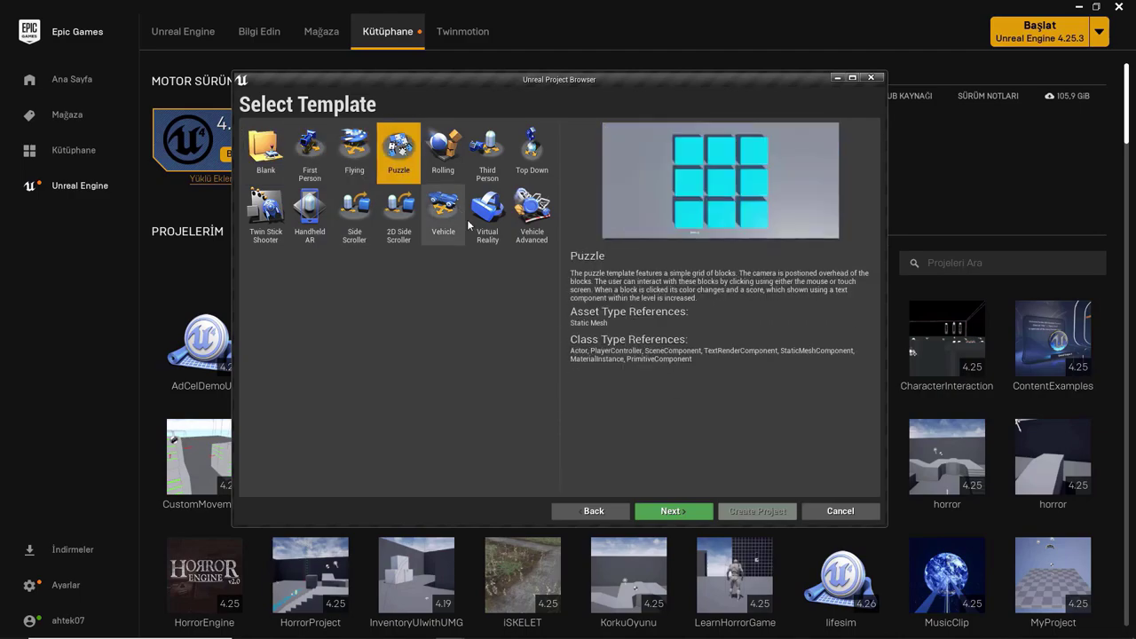
pyautogui.click(486, 158)
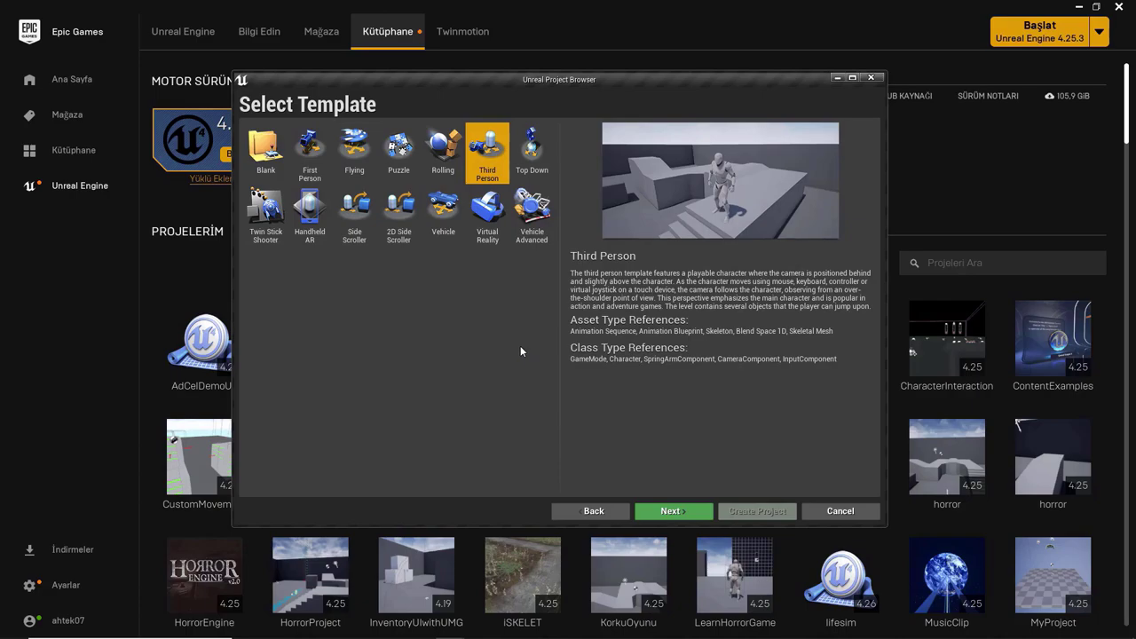
pyautogui.click(673, 512)
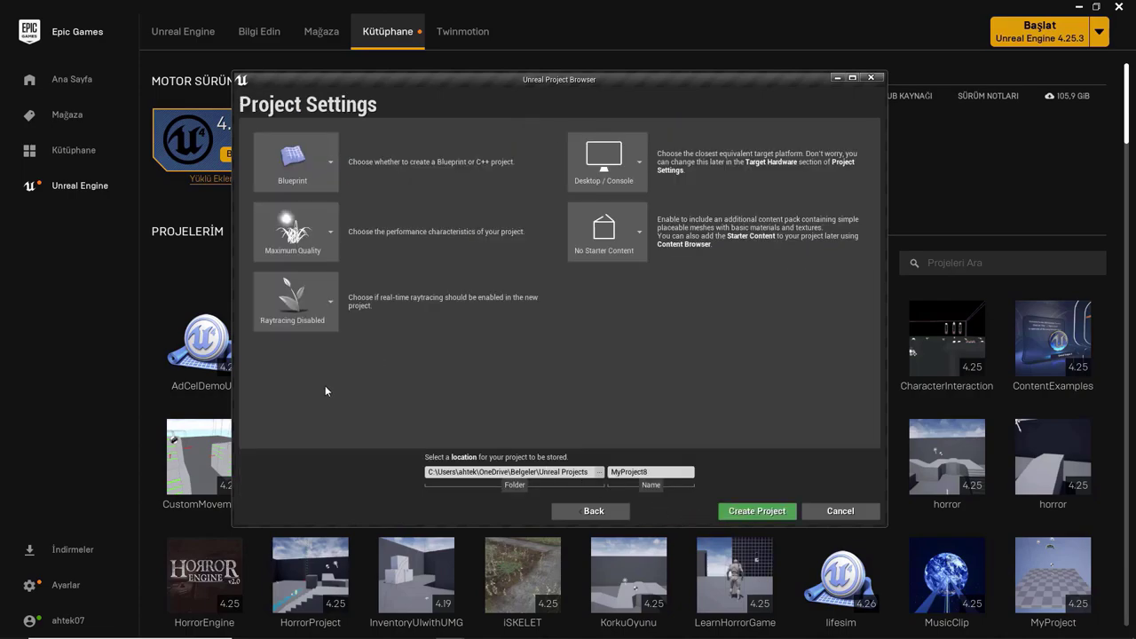
# Step: Keep Blueprint, Maximum Quality, raytracing disabled and Desktop / Console as the project settings
pyautogui.click(333, 164)
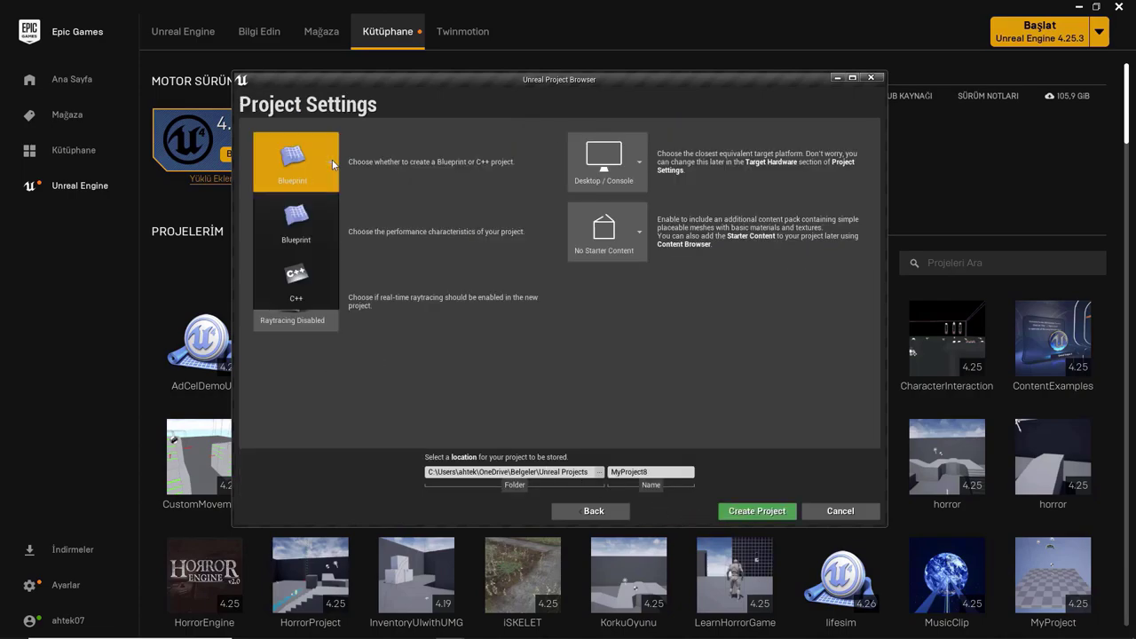
pyautogui.click(314, 172)
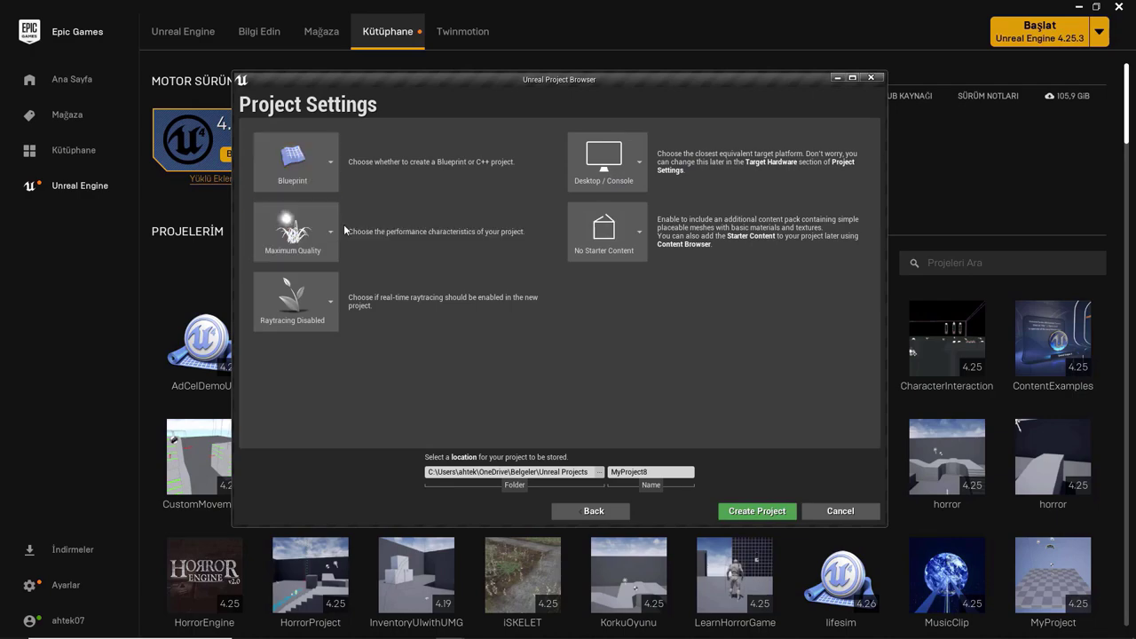
pyautogui.click(328, 228)
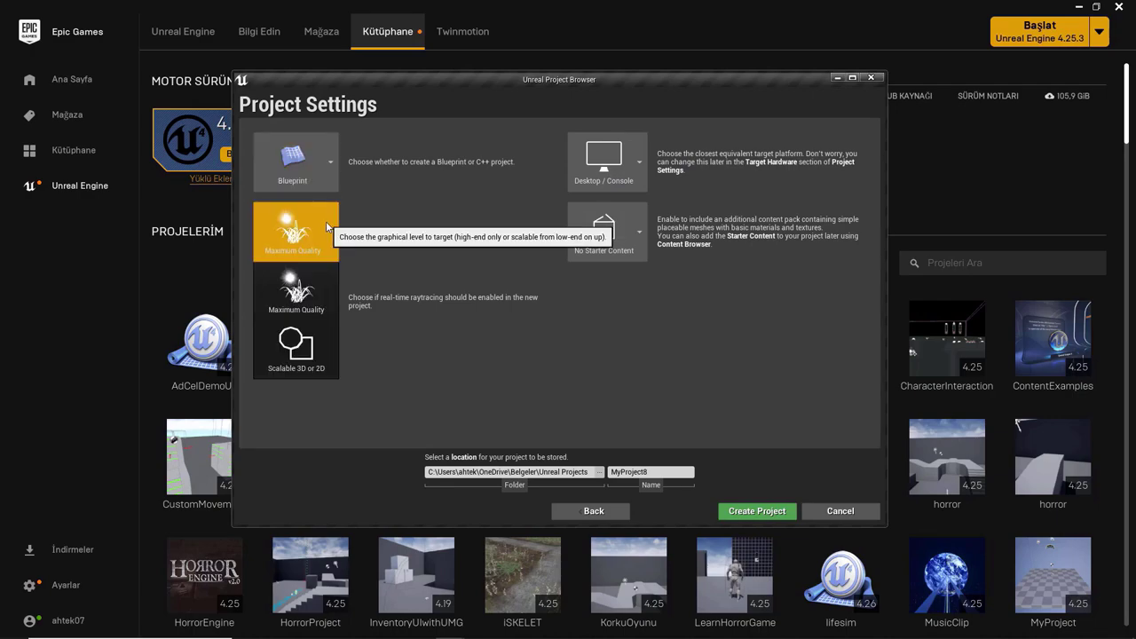
pyautogui.click(327, 228)
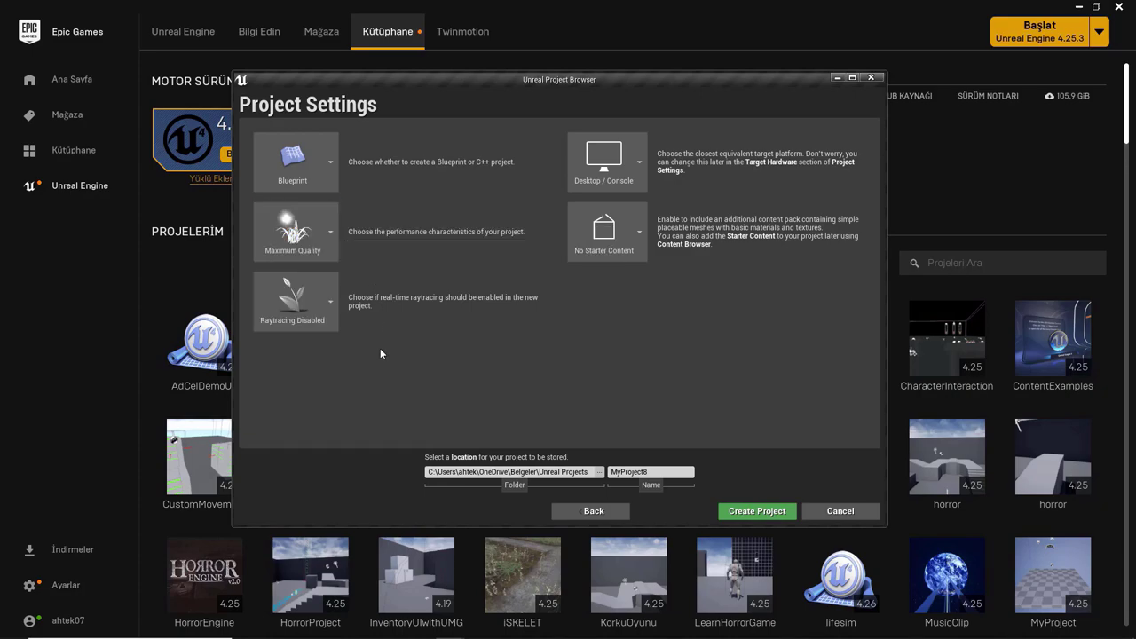
pyautogui.click(326, 315)
pyautogui.click(325, 315)
pyautogui.click(611, 190)
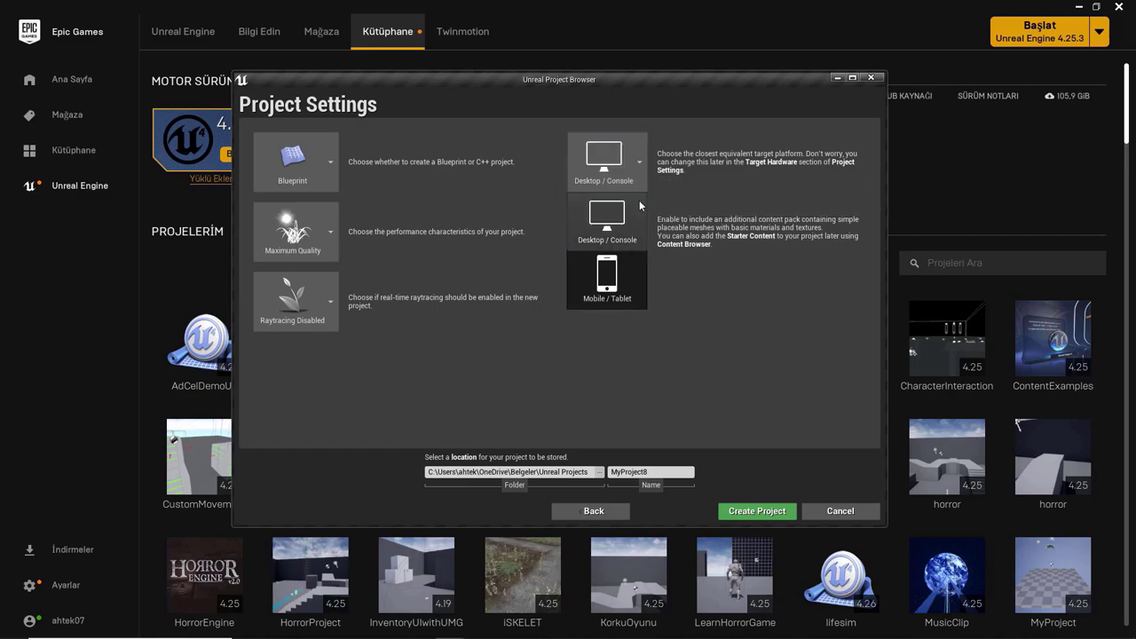
pyautogui.click(640, 206)
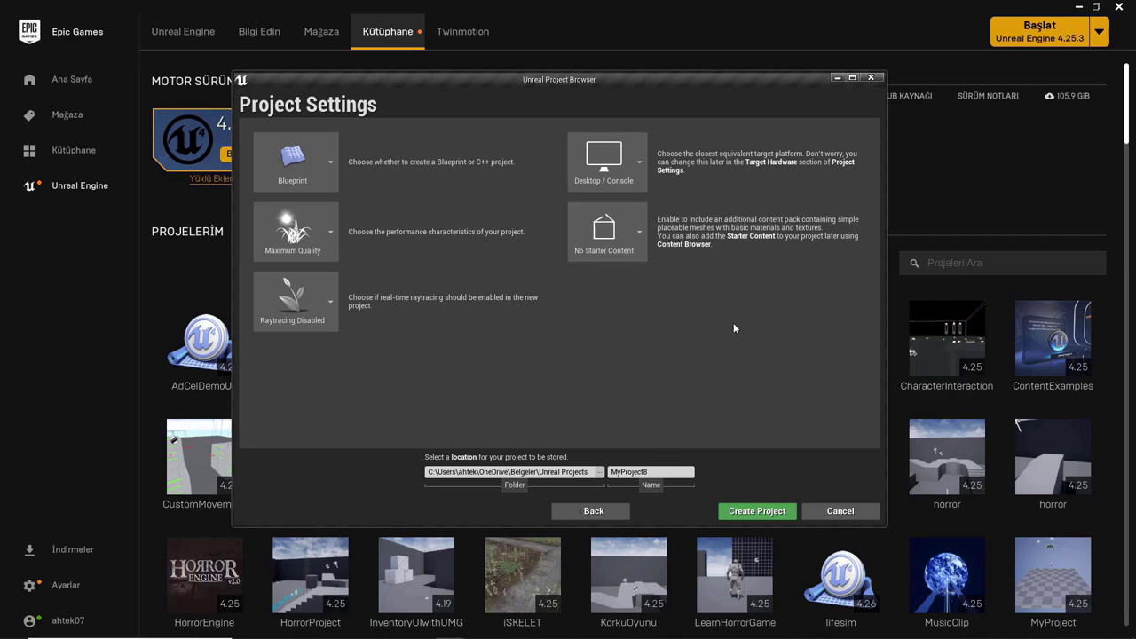
# Step: Keep No Starter Content and select the project name field for MyProject8
pyautogui.click(632, 246)
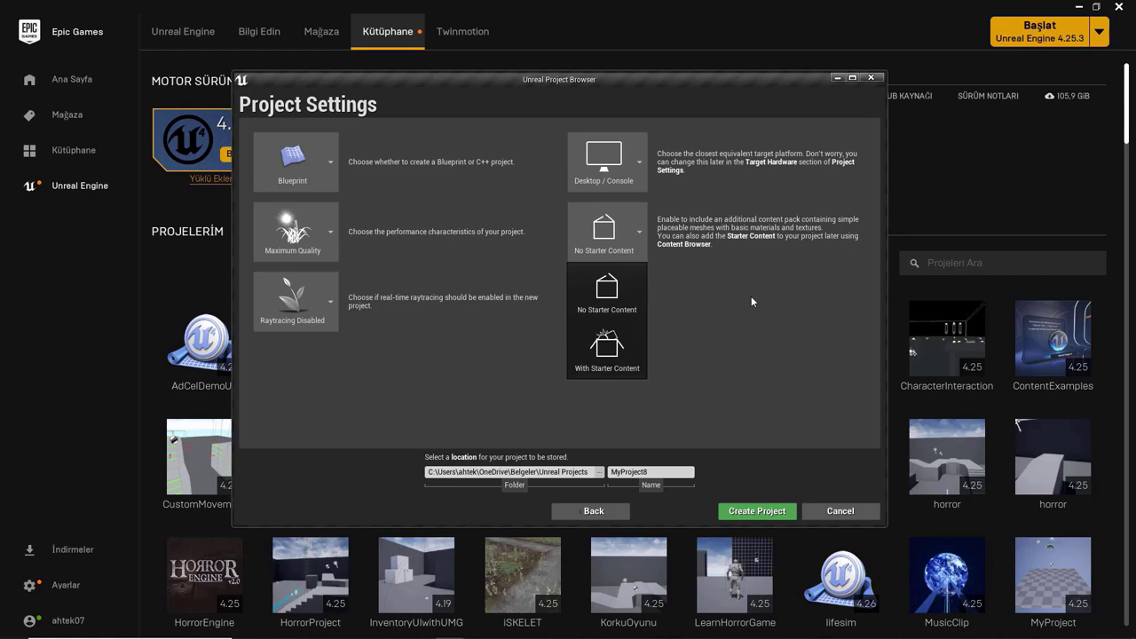
pyautogui.click(659, 233)
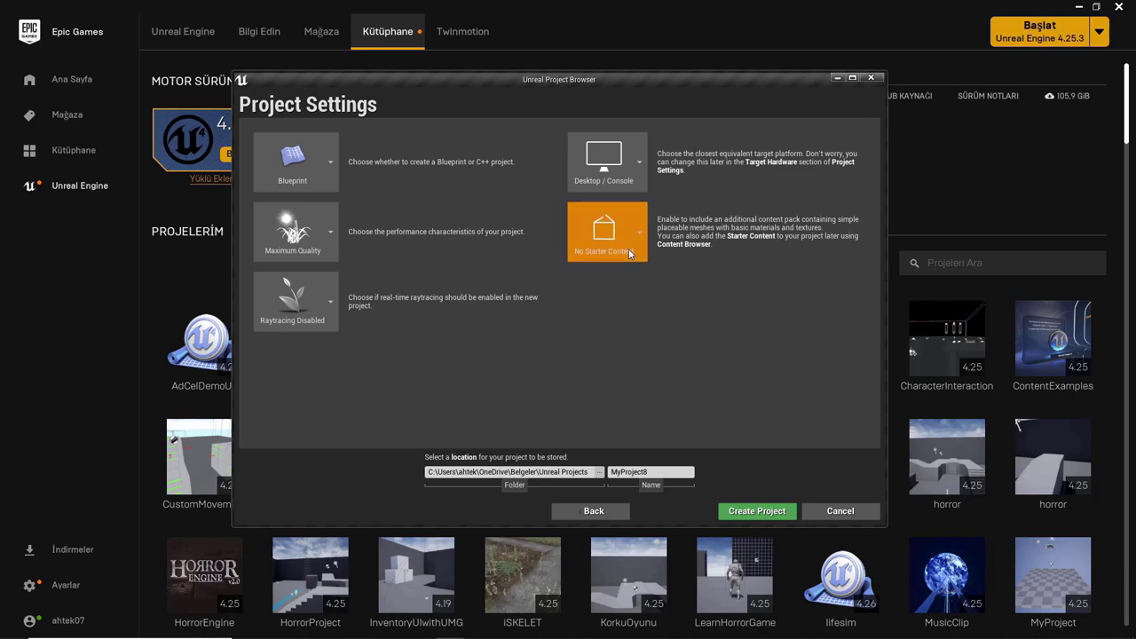
pyautogui.click(630, 252)
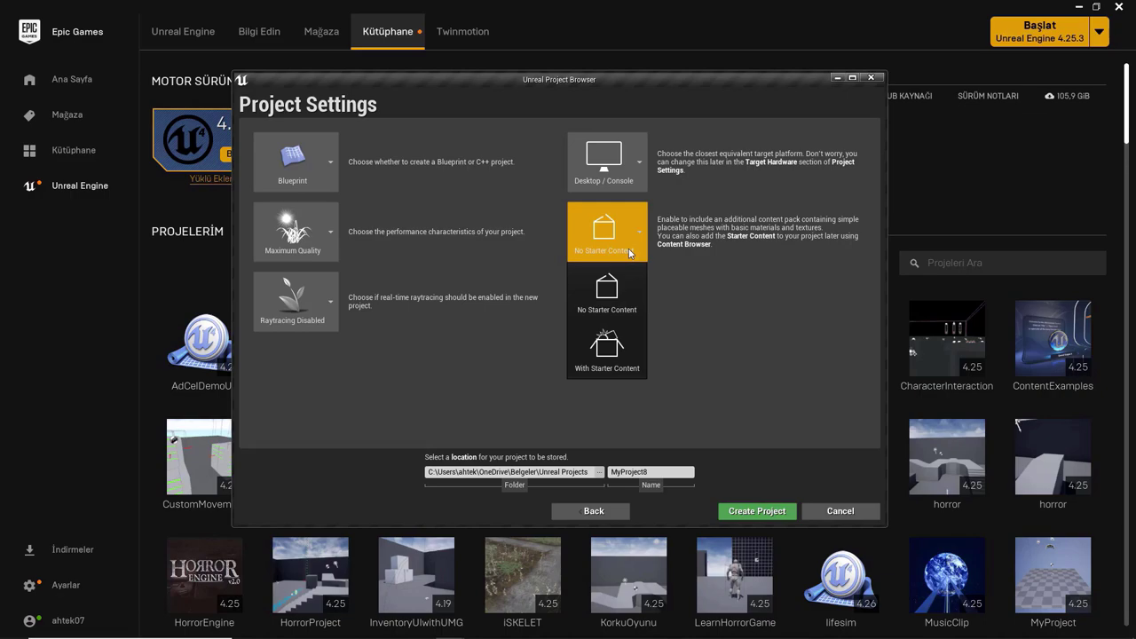
pyautogui.click(659, 271)
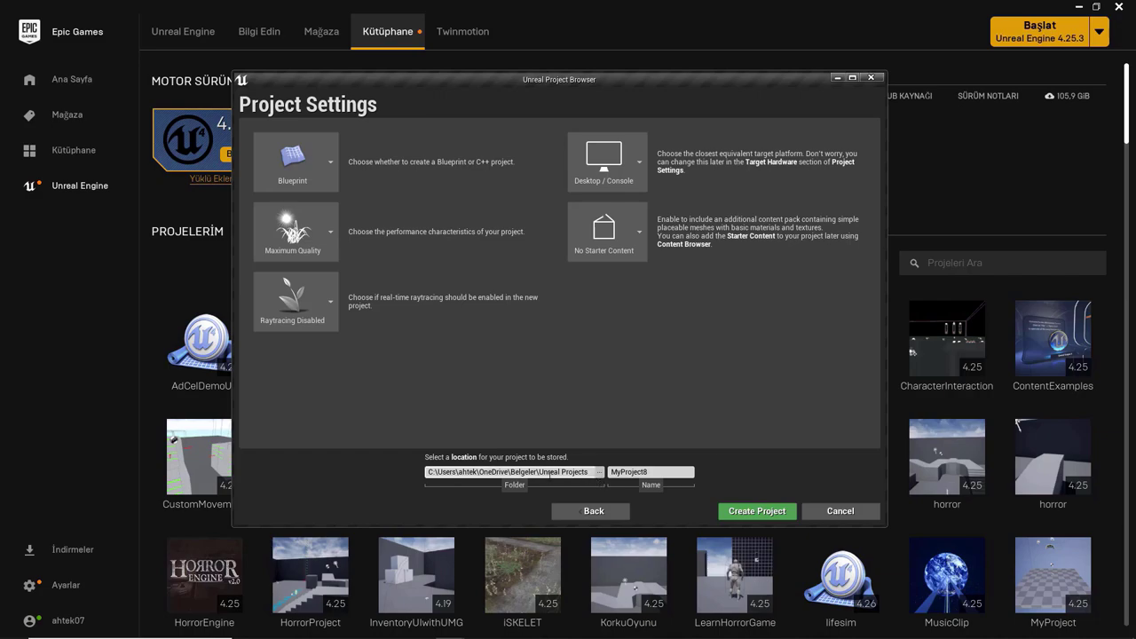
pyautogui.click(674, 470)
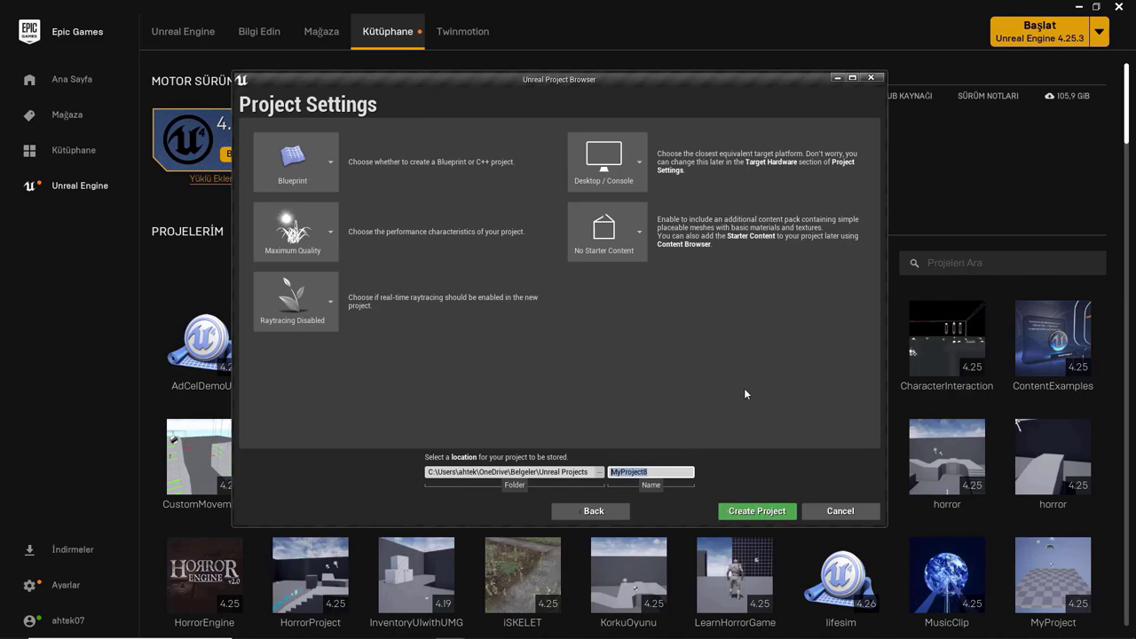
pyautogui.hotkey('alt', 'Tab')
# Step: In the ThirdPersonExampleMap editor, open the top-level Content folder and undock the Content Browser
pyautogui.click(873, 328)
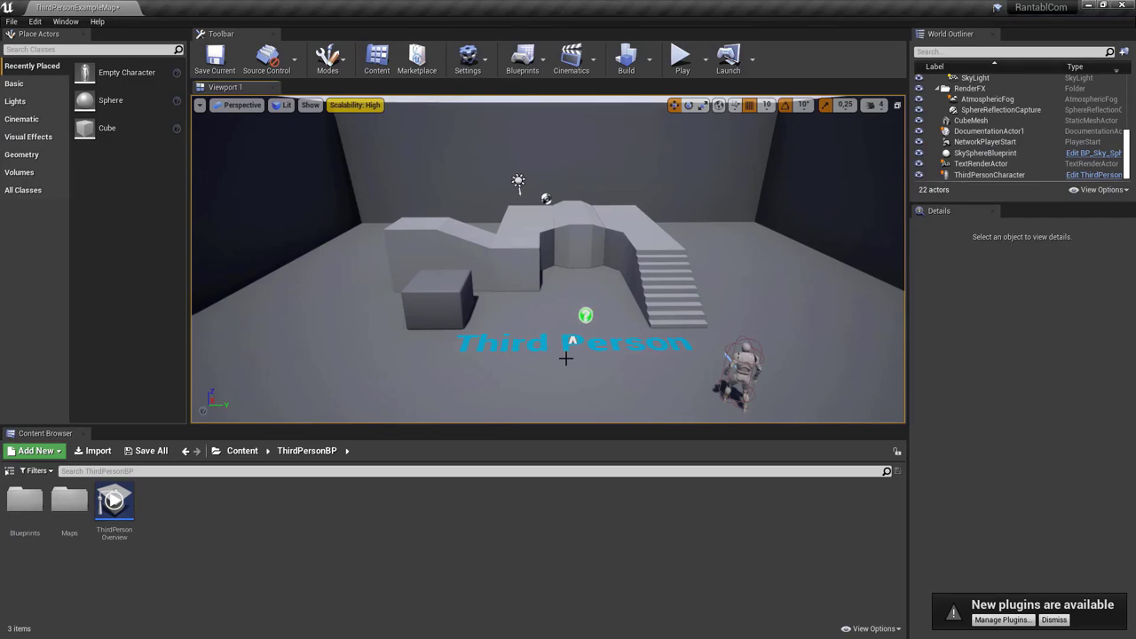
pyautogui.moveTo(565, 358)
pyautogui.mouseDown()
pyautogui.moveTo(550, 329)
pyautogui.moveTo(550, 382)
pyautogui.mouseUp()
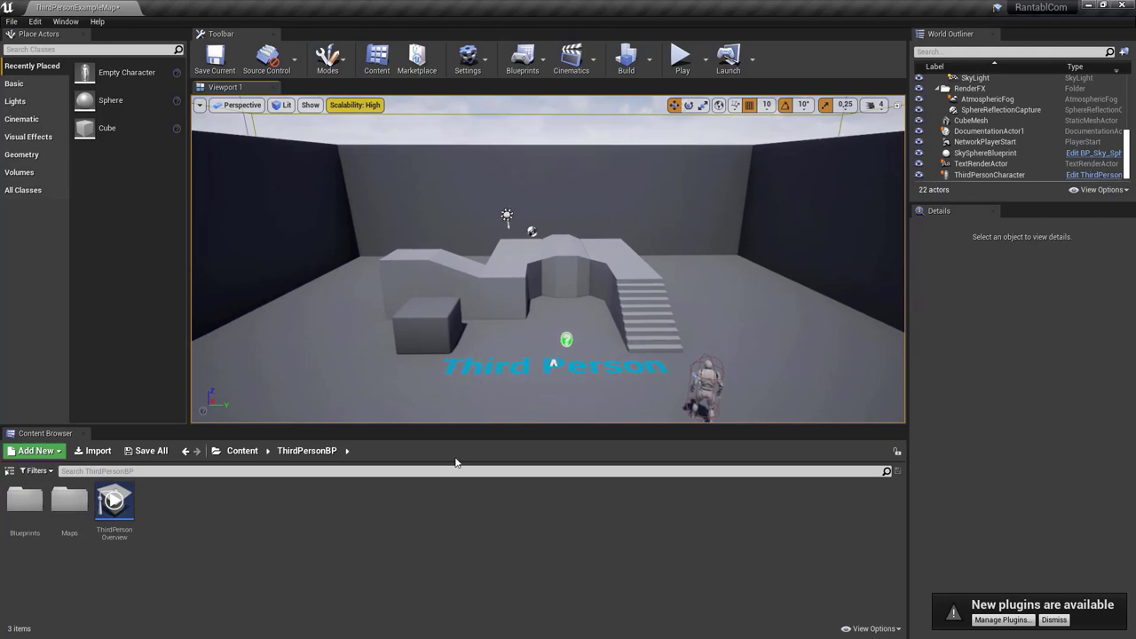
pyautogui.click(238, 452)
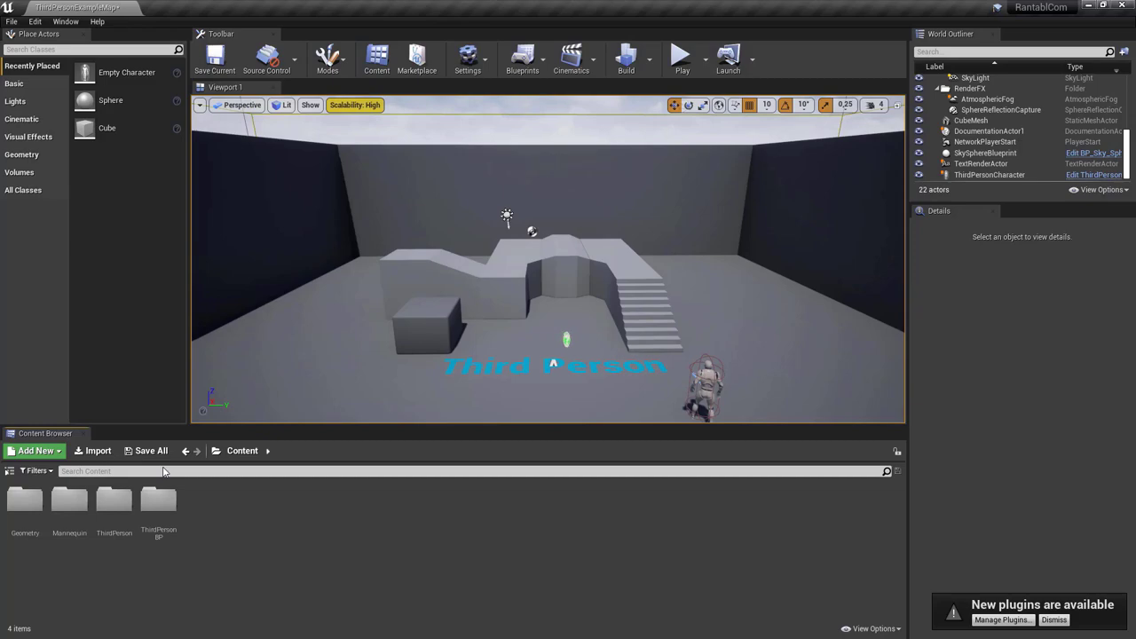
pyautogui.moveTo(27, 435); pyautogui.dragTo(235, 407)
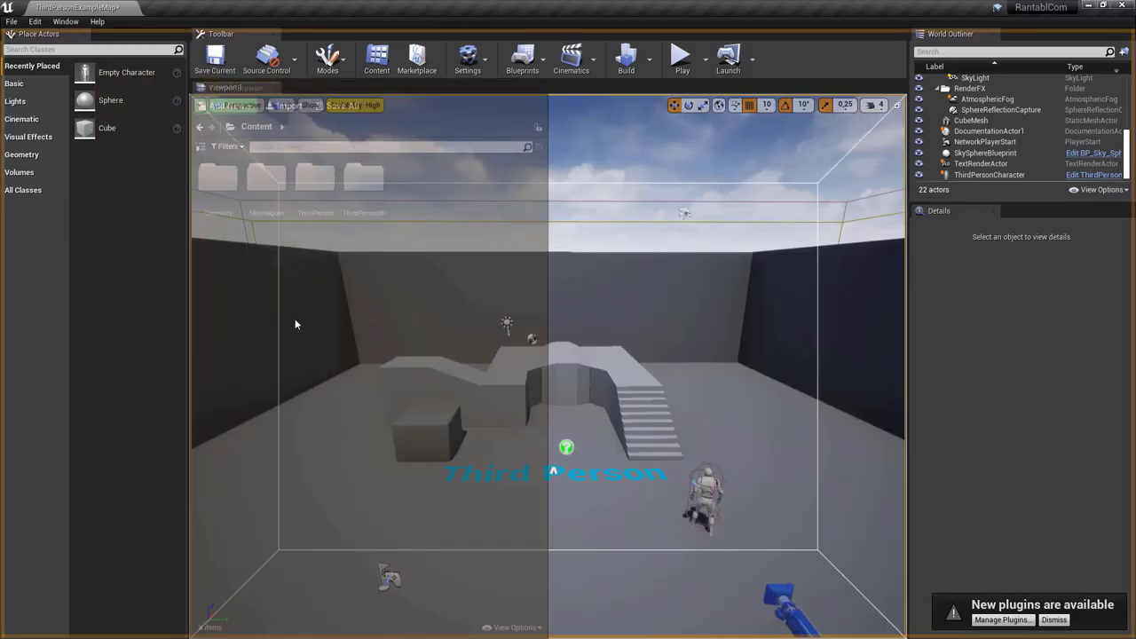
pyautogui.moveTo(294, 324)
pyautogui.mouseDown()
pyautogui.moveTo(861, 213)
pyautogui.moveTo(890, 219)
pyautogui.mouseUp()
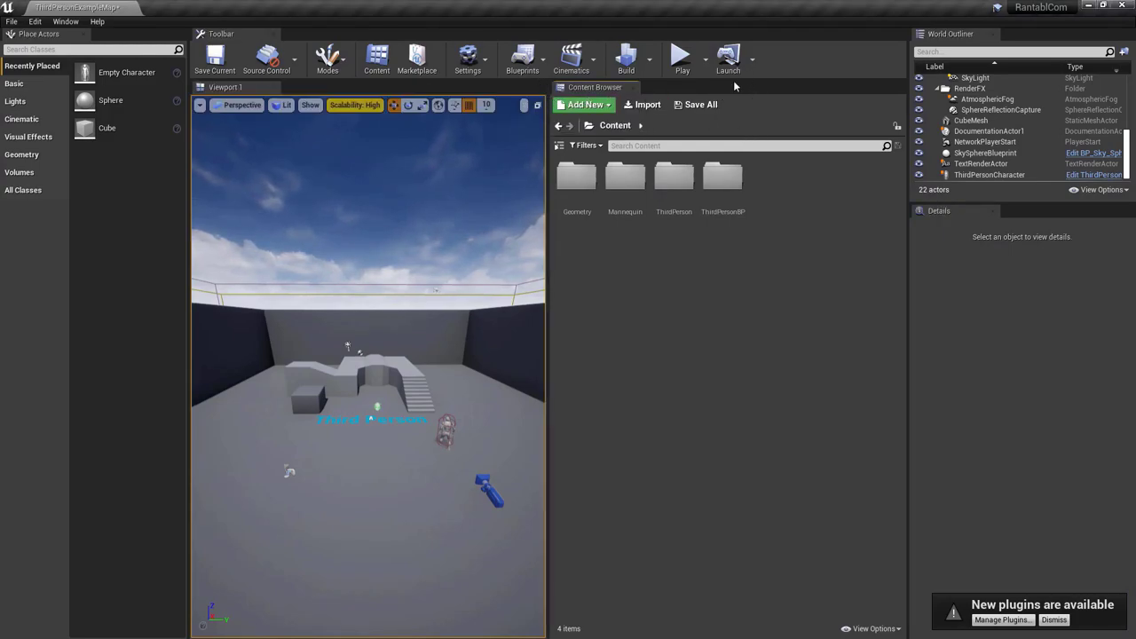
# Step: Widen the level viewport beside the Content Browser, keeping the editor window maximized
pyautogui.press('super+Down')
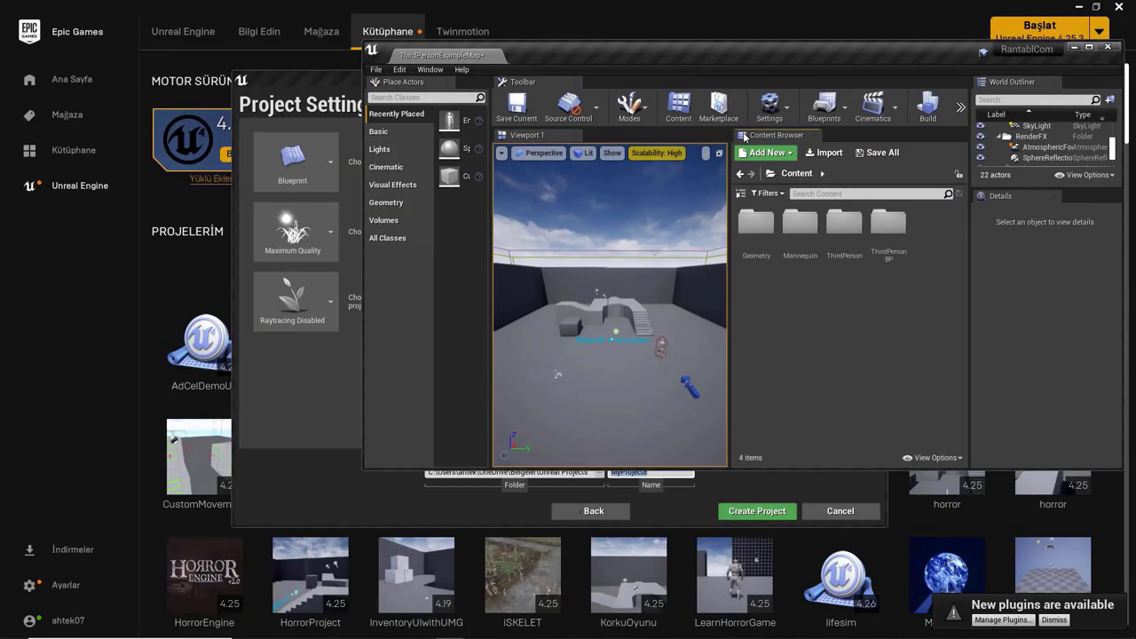
pyautogui.click(1034, 53)
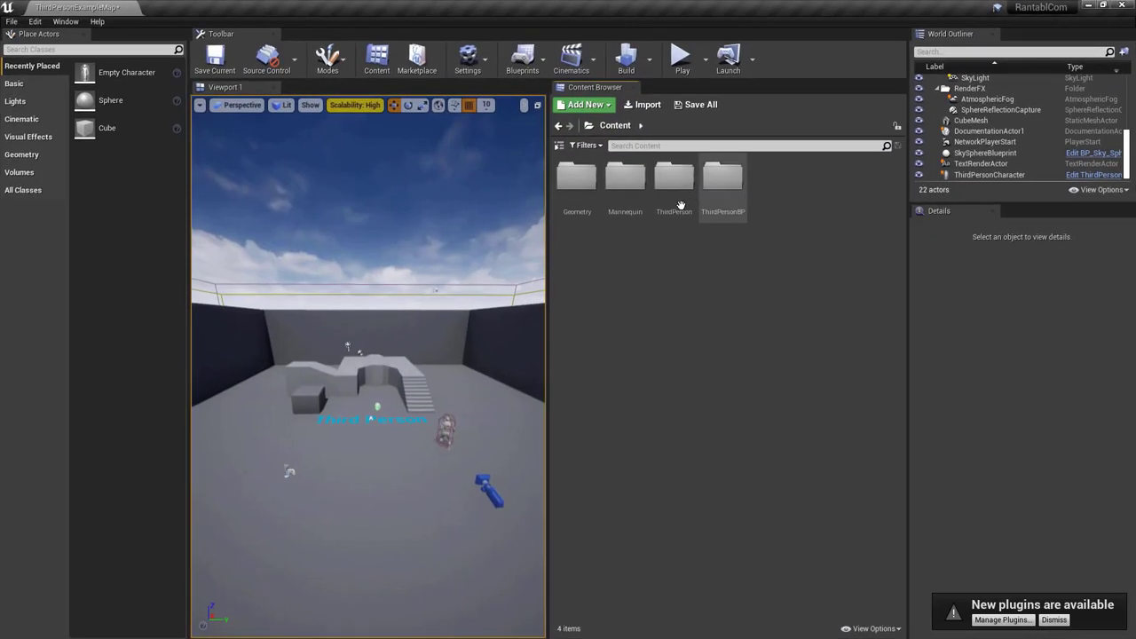
pyautogui.moveTo(550, 104); pyautogui.dragTo(597, 140)
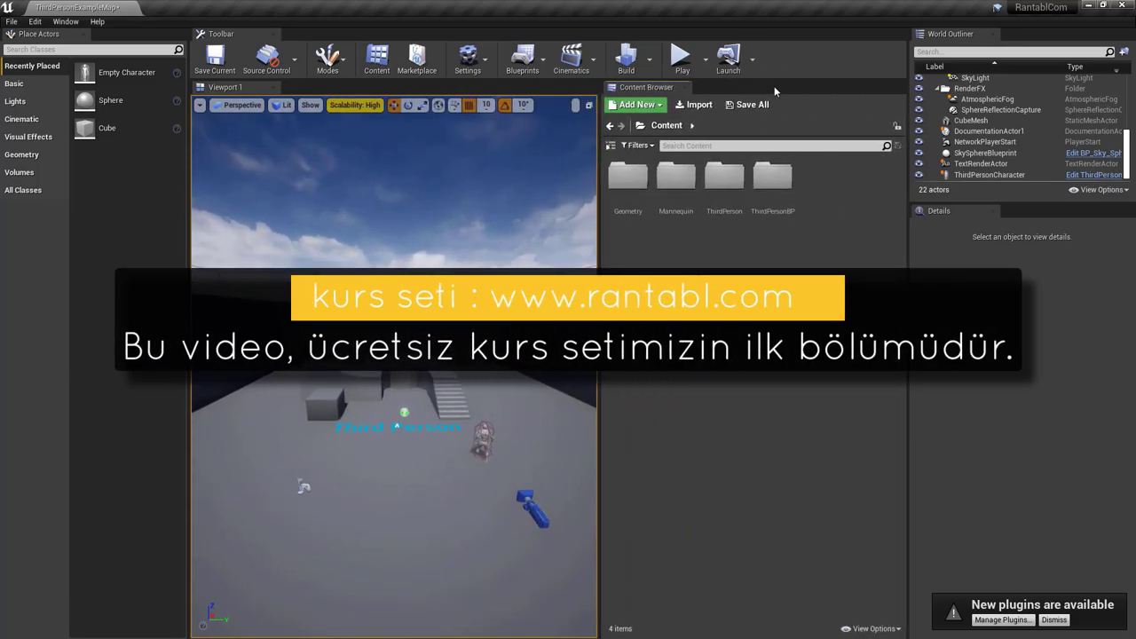
pyautogui.press('super+Down')
pyautogui.click(1081, 33)
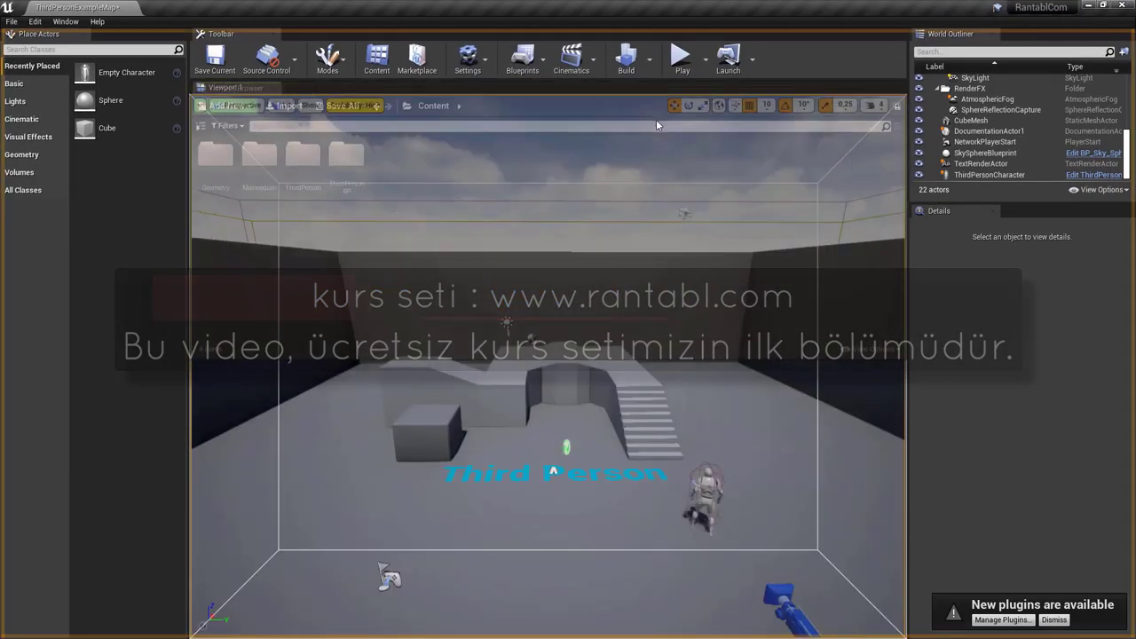
# Step: Dock the Content Browser top-left beside a taller viewport, moving Place Actors to the bottom
pyautogui.moveTo(656, 122)
pyautogui.mouseDown()
pyautogui.moveTo(610, 198)
pyautogui.moveTo(584, 291)
pyautogui.moveTo(577, 242)
pyautogui.mouseUp()
pyautogui.moveTo(675, 244)
pyautogui.mouseDown()
pyautogui.moveTo(799, 168)
pyautogui.moveTo(696, 170)
pyautogui.mouseUp()
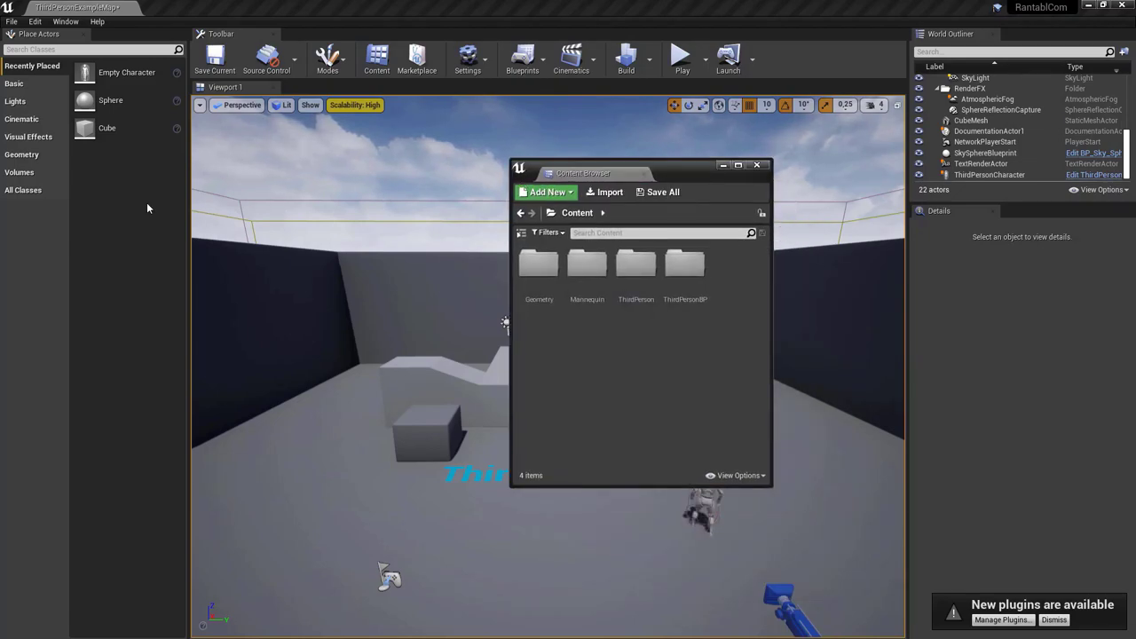
pyautogui.moveTo(581, 173)
pyautogui.mouseDown()
pyautogui.moveTo(227, 596)
pyautogui.moveTo(307, 616)
pyautogui.mouseUp()
pyautogui.moveTo(567, 366); pyautogui.dragTo(577, 474)
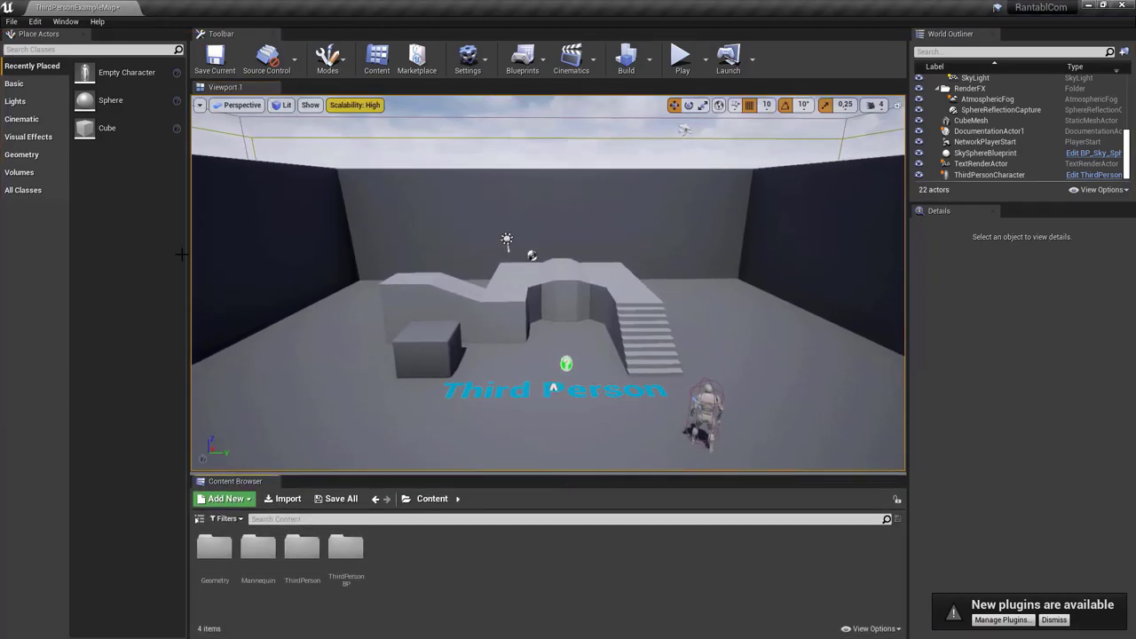
pyautogui.moveTo(40, 35)
pyautogui.mouseDown()
pyautogui.moveTo(247, 104)
pyautogui.moveTo(410, 398)
pyautogui.mouseUp()
pyautogui.moveTo(40, 557)
pyautogui.mouseDown()
pyautogui.moveTo(452, 149)
pyautogui.moveTo(161, 149)
pyautogui.mouseUp()
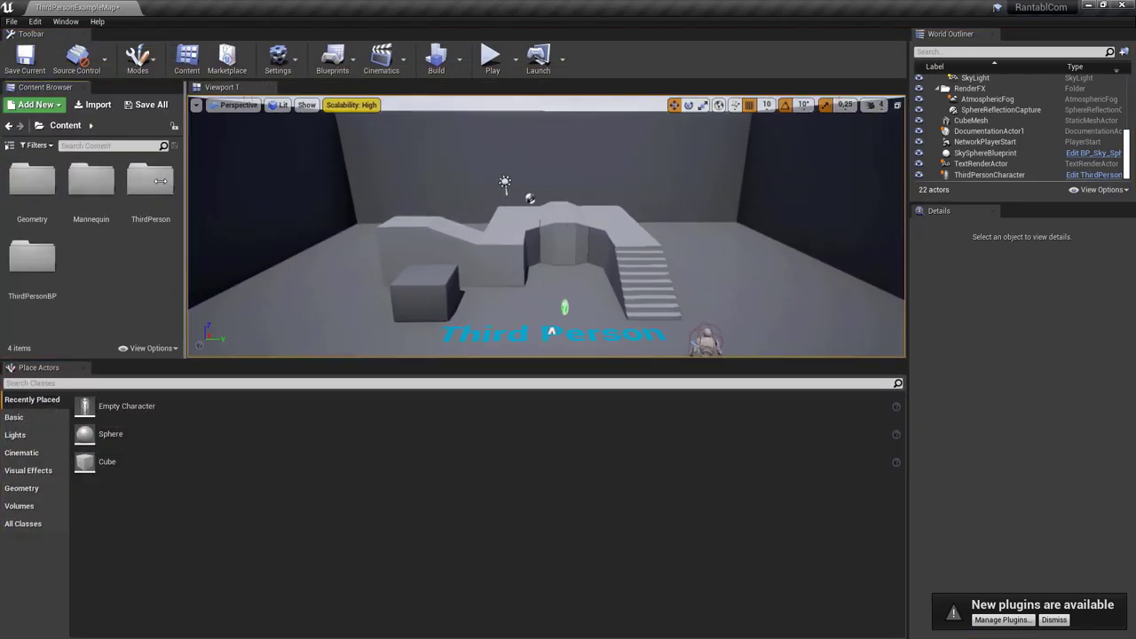
# Step: Select the Floor, enlarge the viewport, and dock the World Outliner in the centre area
pyautogui.click(478, 355)
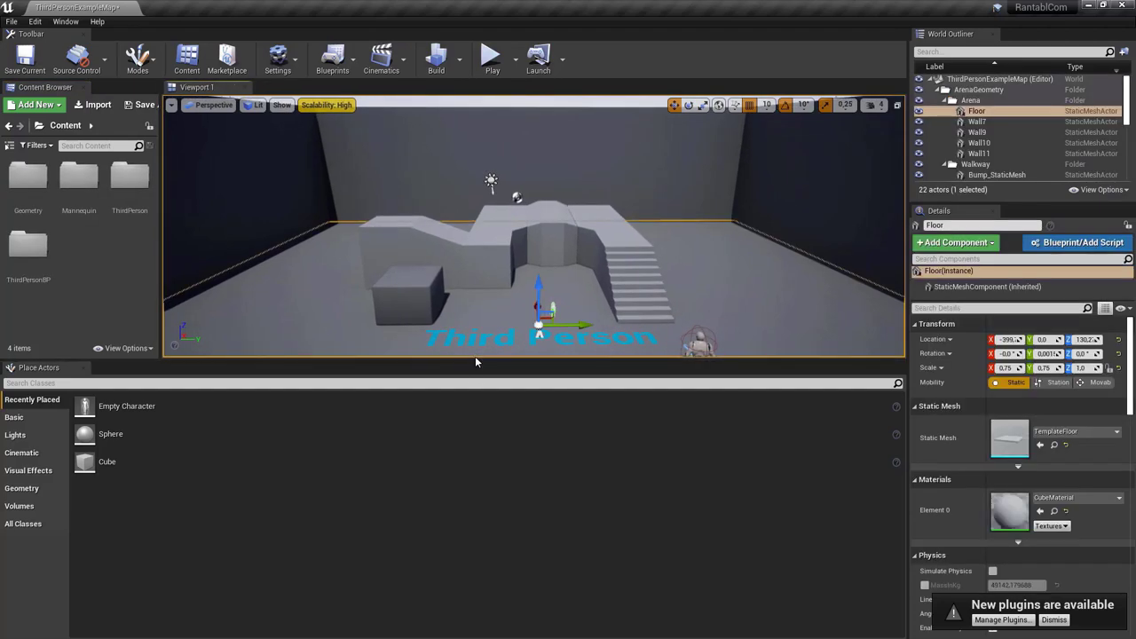
pyautogui.moveTo(475, 358); pyautogui.dragTo(455, 479)
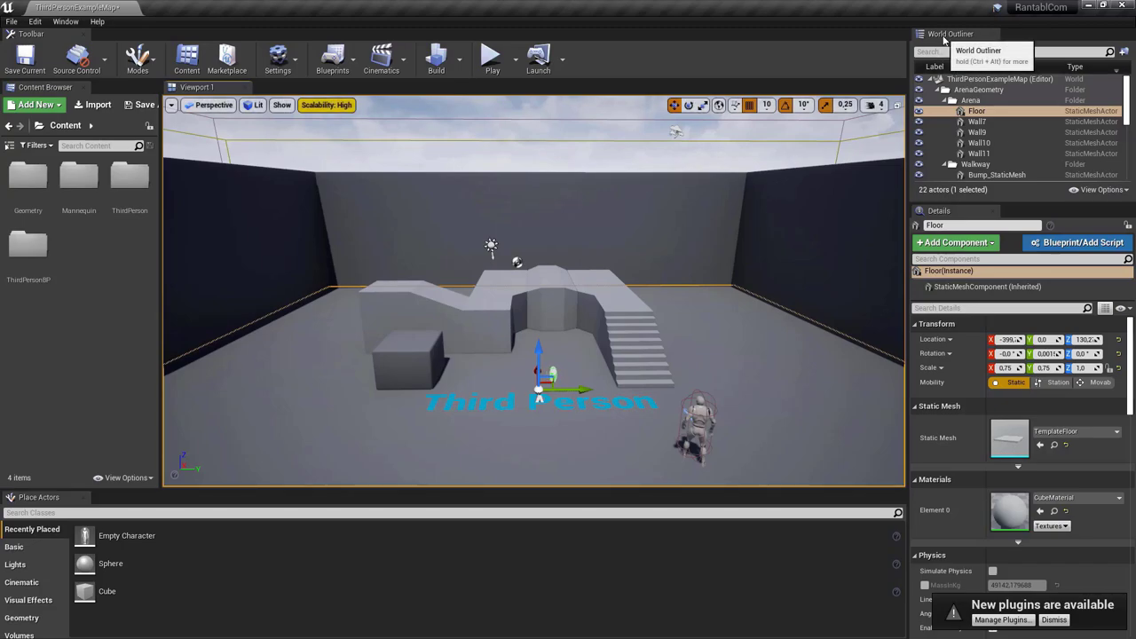
pyautogui.moveTo(950, 33)
pyautogui.mouseDown()
pyautogui.moveTo(866, 116)
pyautogui.moveTo(568, 177)
pyautogui.mouseUp()
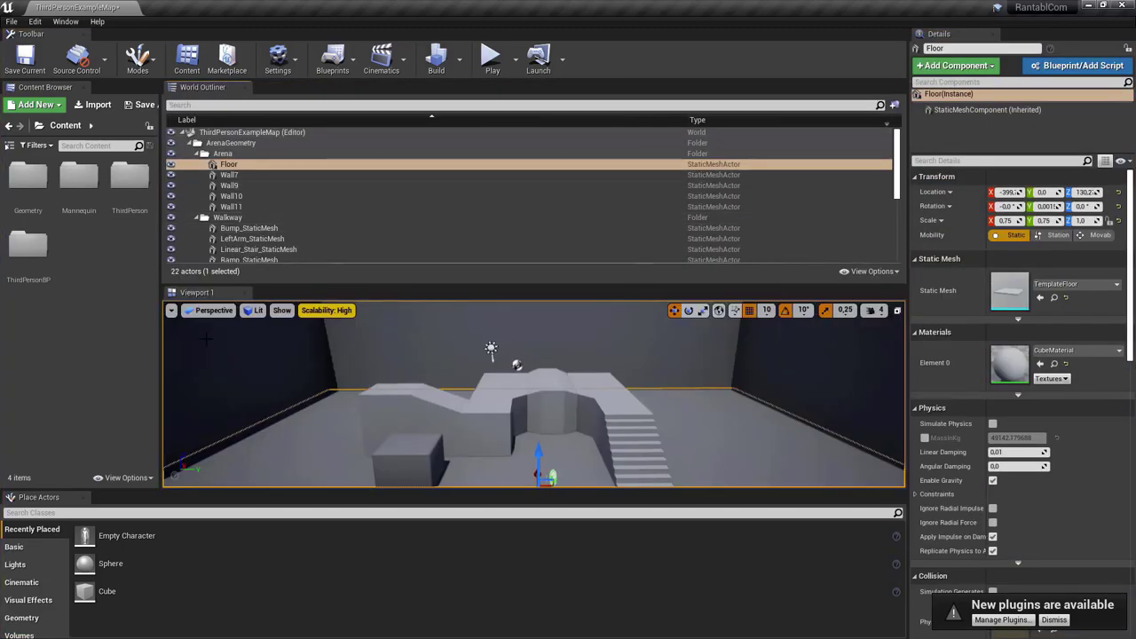
pyautogui.moveTo(195, 289)
pyautogui.mouseDown()
pyautogui.moveTo(572, 248)
pyautogui.moveTo(931, 154)
pyautogui.mouseUp()
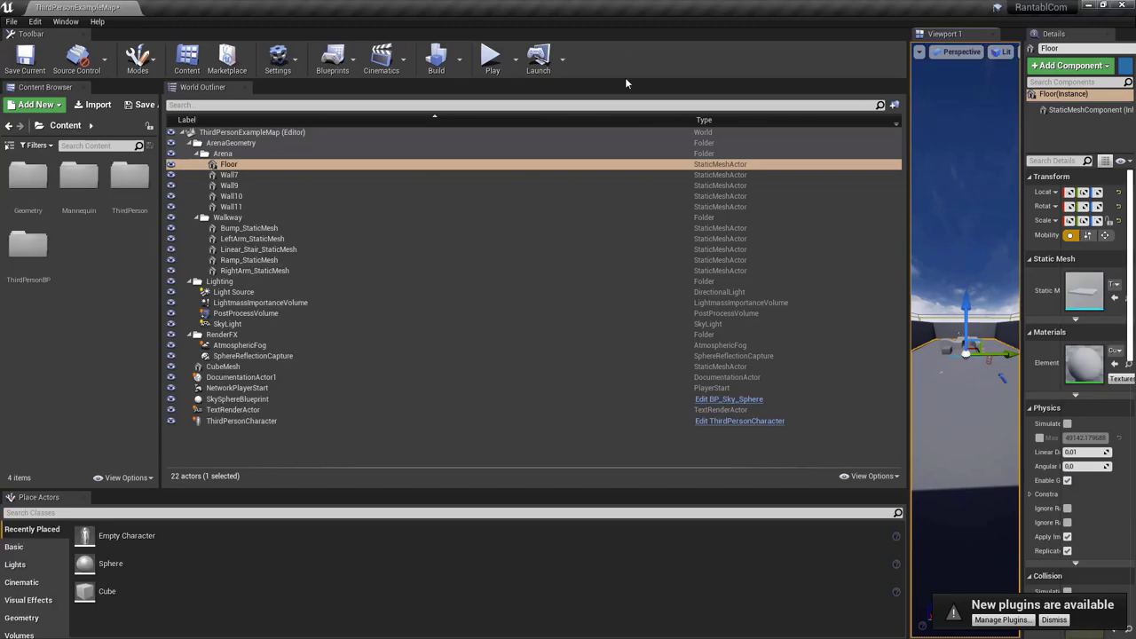
# Step: Load the Default Editor Layout from the Window menu
pyautogui.click(66, 21)
pyautogui.moveTo(101, 328)
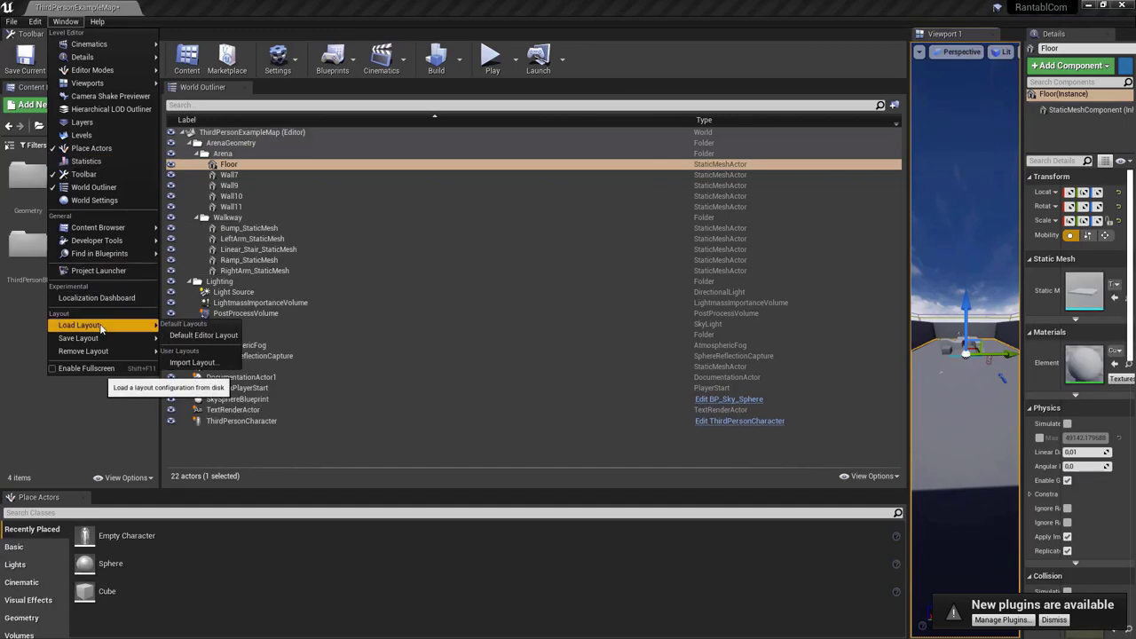
pyautogui.click(225, 341)
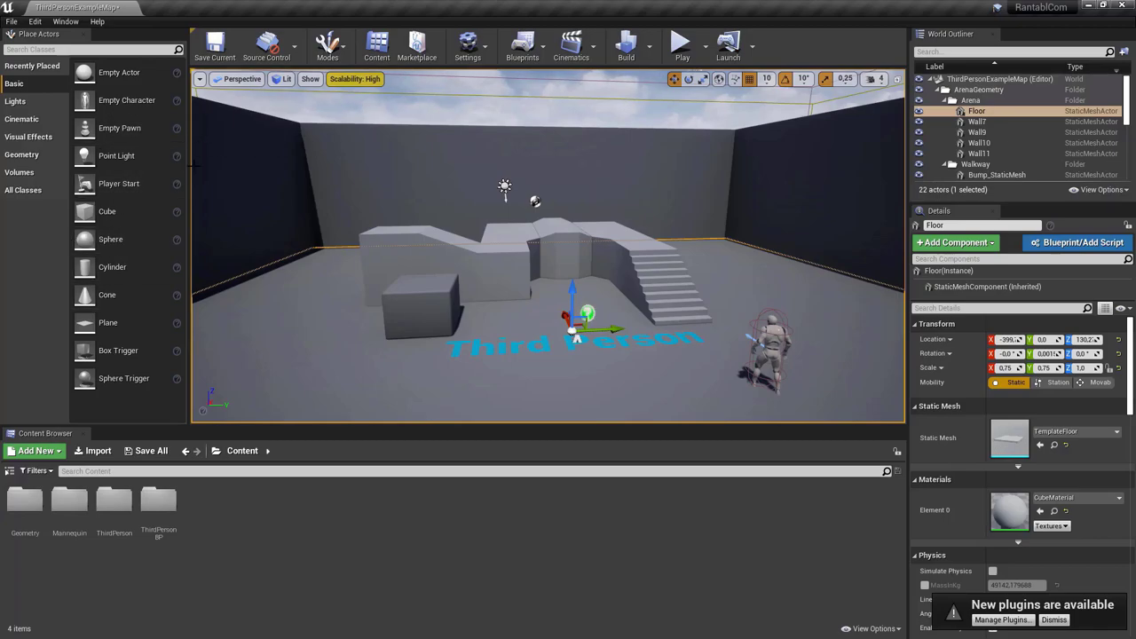
# Step: Hide and then restore the title tabs of the Content Browser and viewport
pyautogui.rightClick(46, 433)
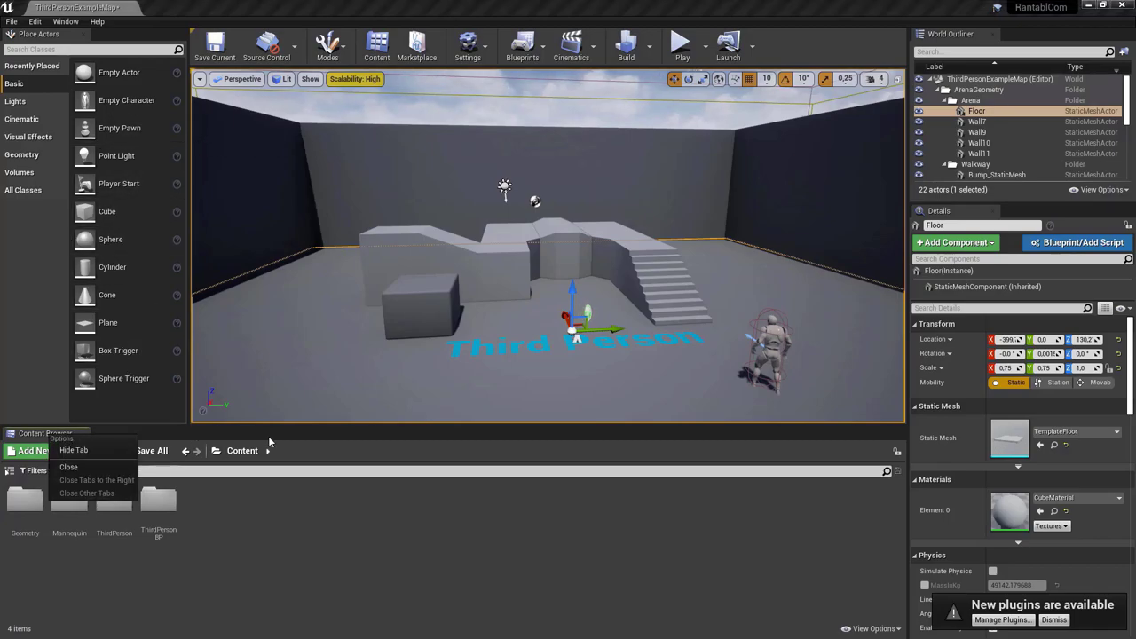
pyautogui.click(98, 451)
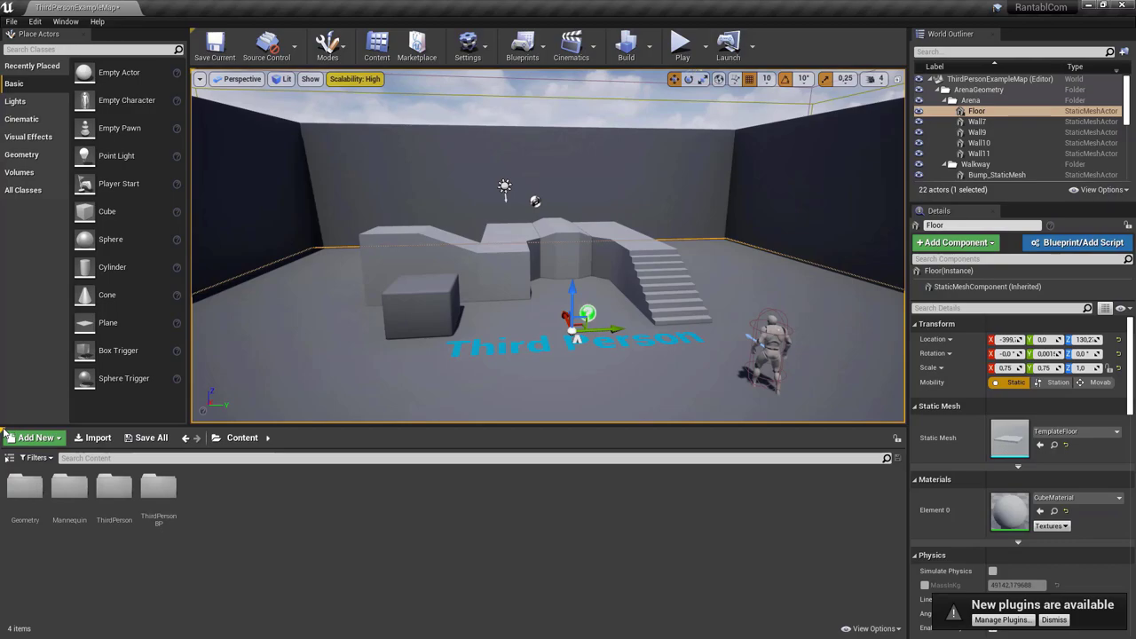
pyautogui.click(4, 432)
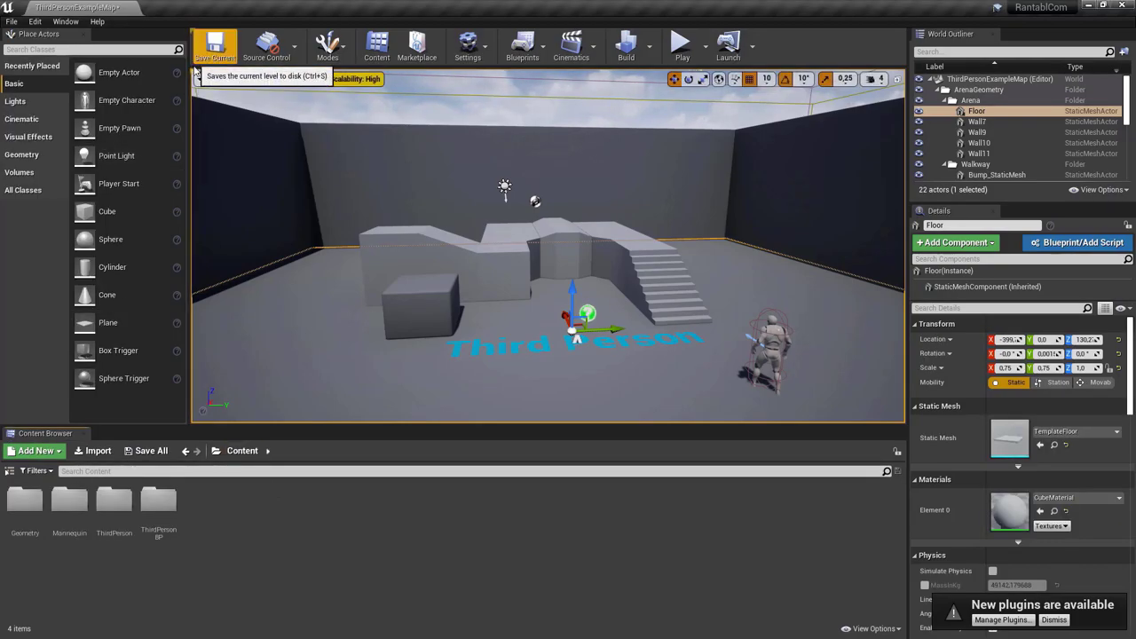
pyautogui.click(194, 71)
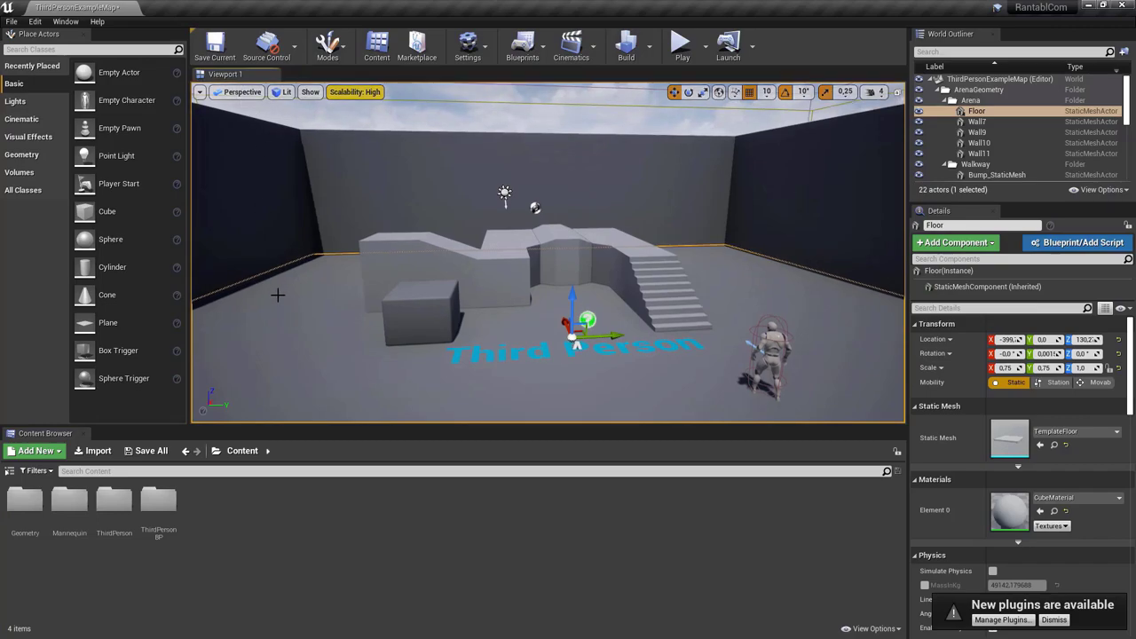
# Step: Close the Content Browser and Viewport 1 panels
pyautogui.click(85, 435)
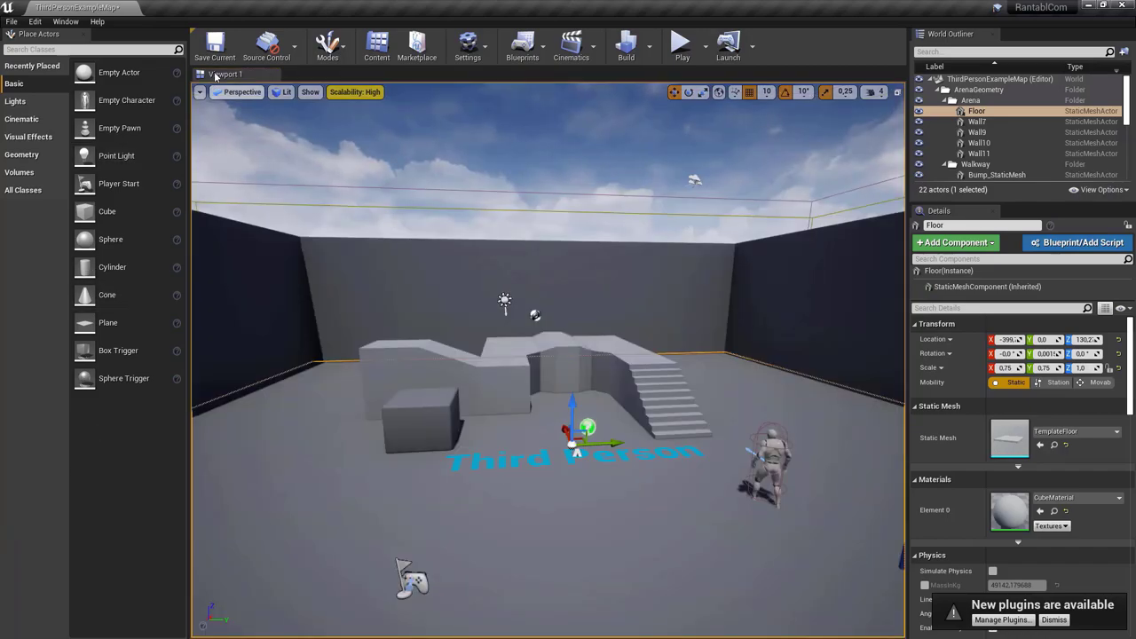
pyautogui.click(269, 74)
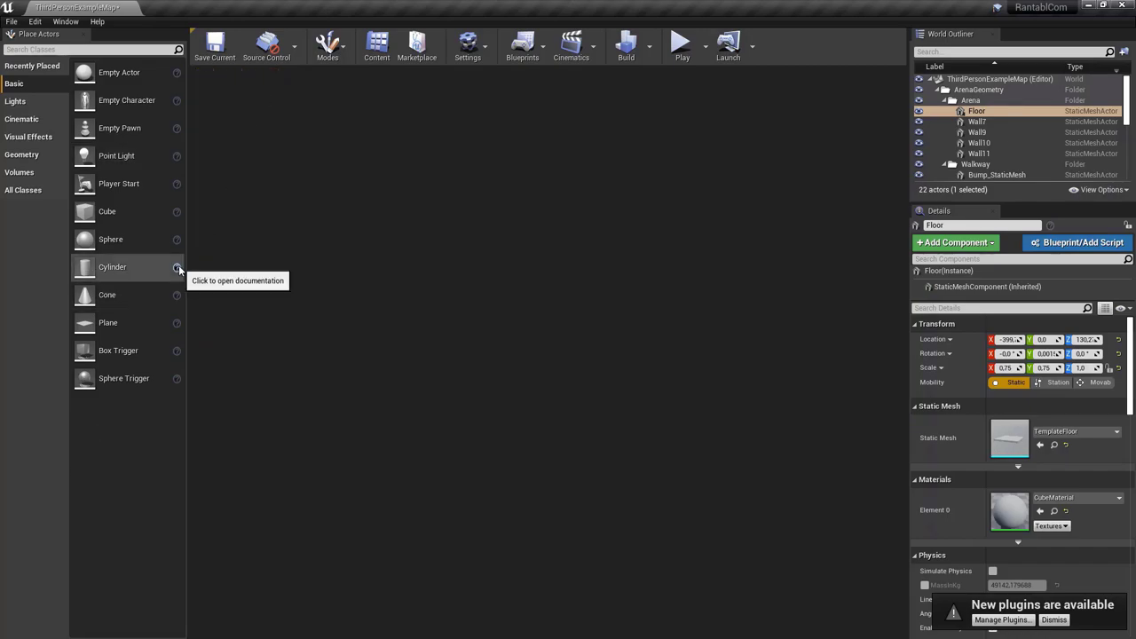
pyautogui.click(64, 27)
pyautogui.moveTo(84, 57)
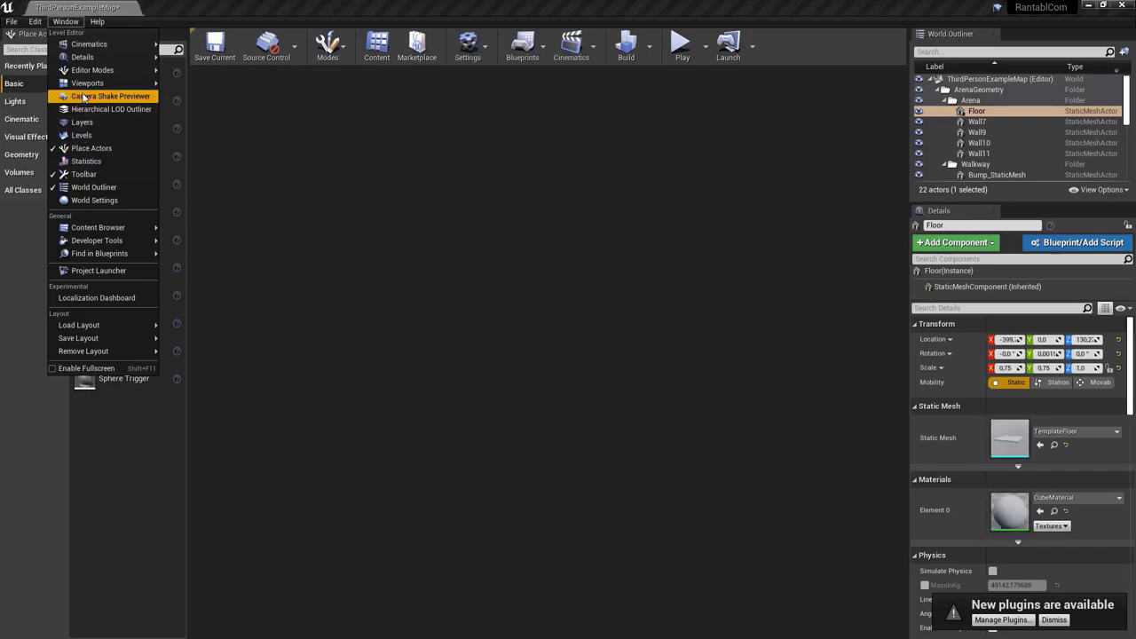
# Step: Bring Viewport 1 back into the centre of the editor layout
pyautogui.moveTo(84, 89)
pyautogui.click(199, 83)
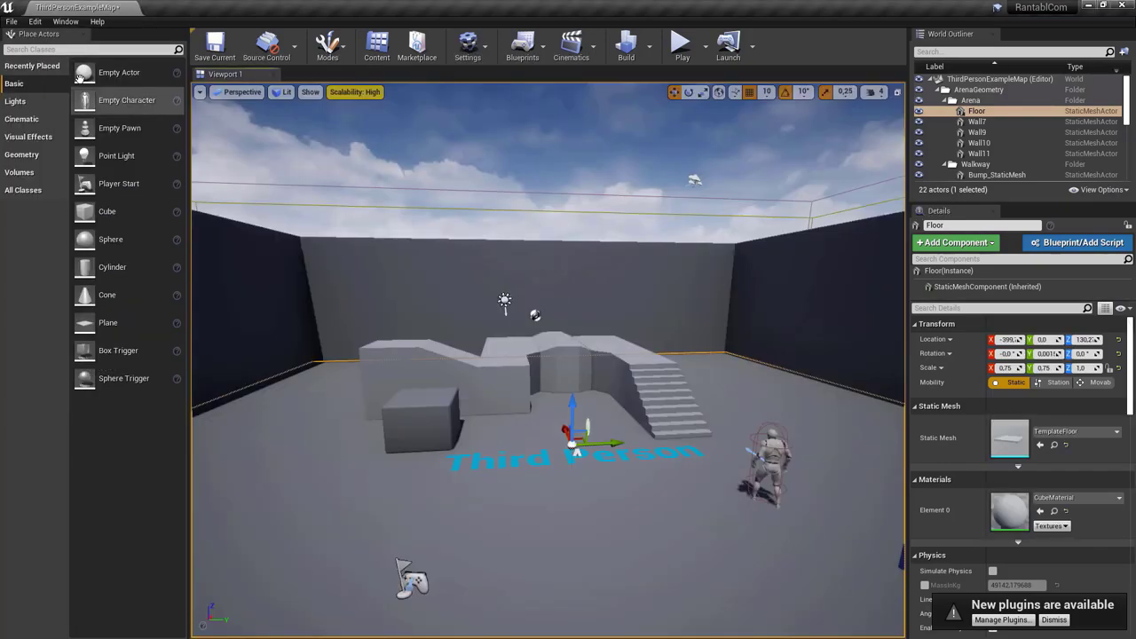
pyautogui.click(64, 21)
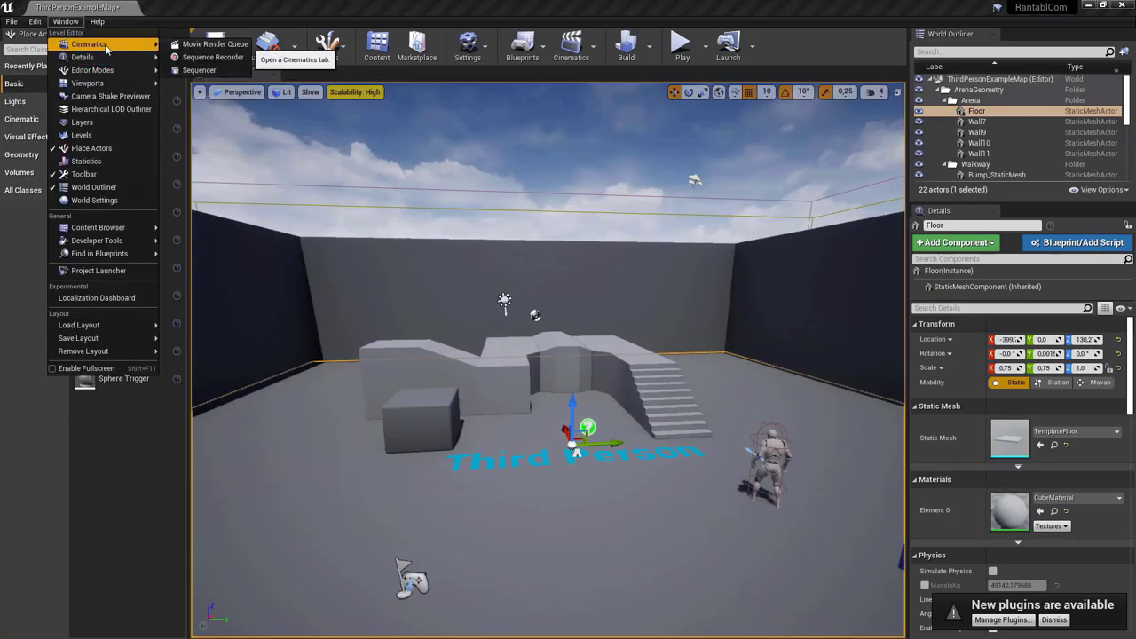
pyautogui.click(266, 124)
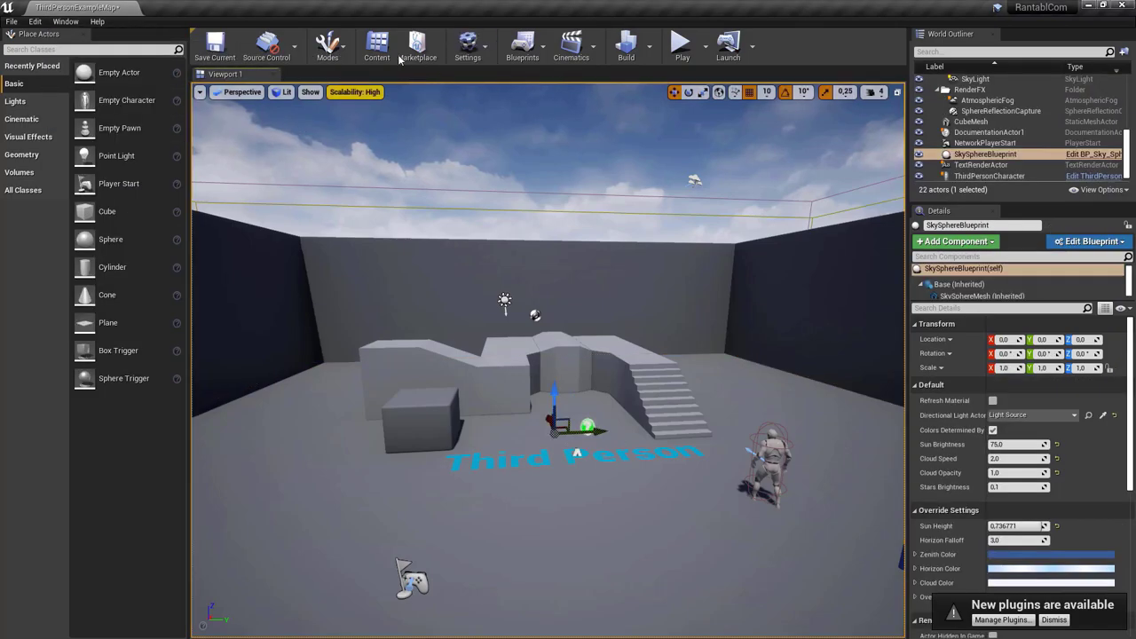
# Step: Reopen the Content Browser beneath the viewport, listing the four top-level folders
pyautogui.click(376, 49)
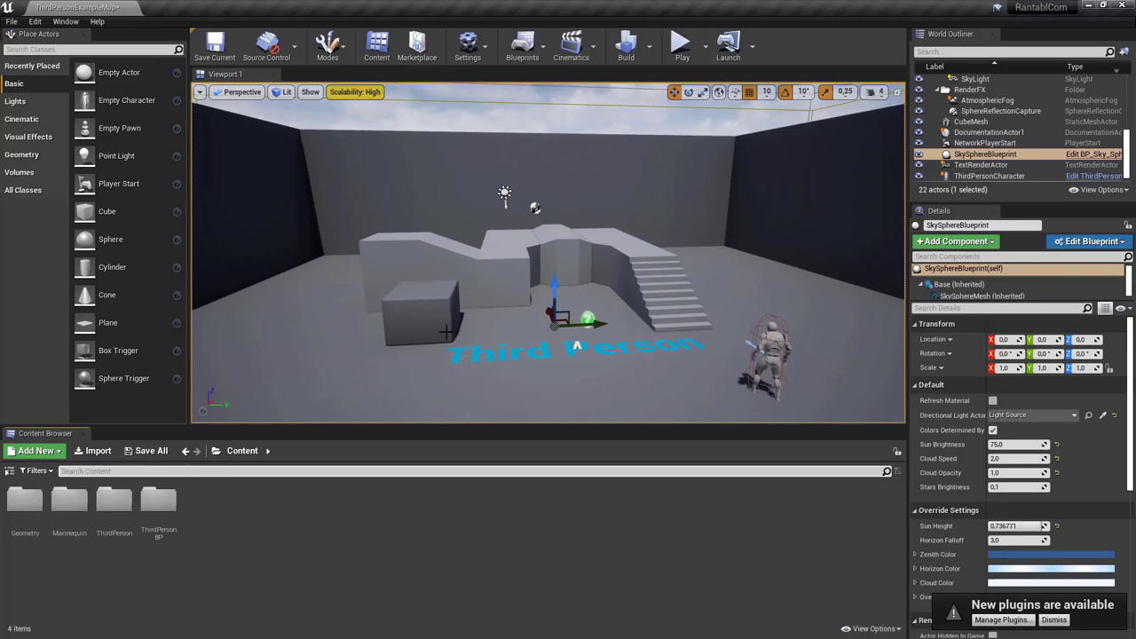
pyautogui.click(64, 20)
pyautogui.moveTo(100, 43)
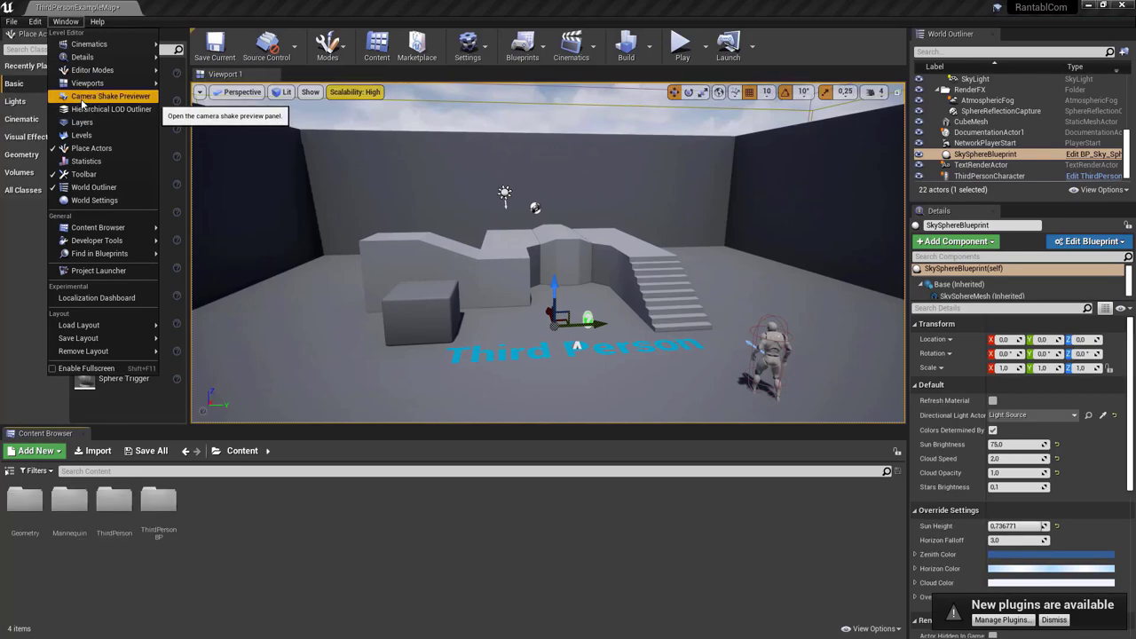
# Step: Stack the docked Details panel into a floating Details window, then close the floating windows
pyautogui.click(90, 57)
pyautogui.click(64, 21)
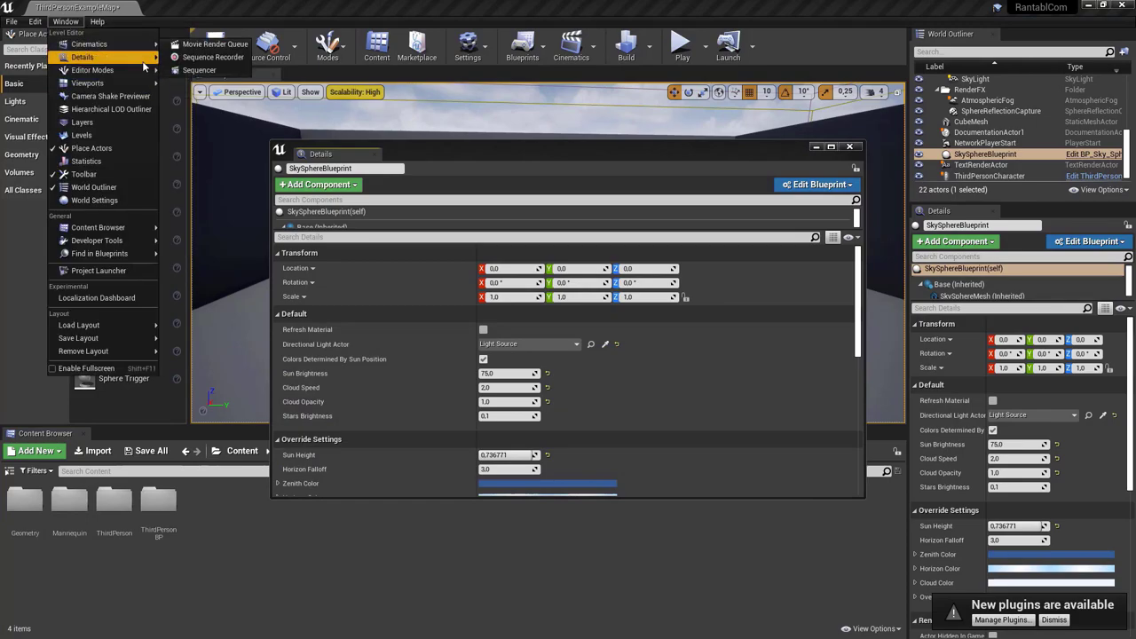
pyautogui.moveTo(142, 57)
pyautogui.click(195, 83)
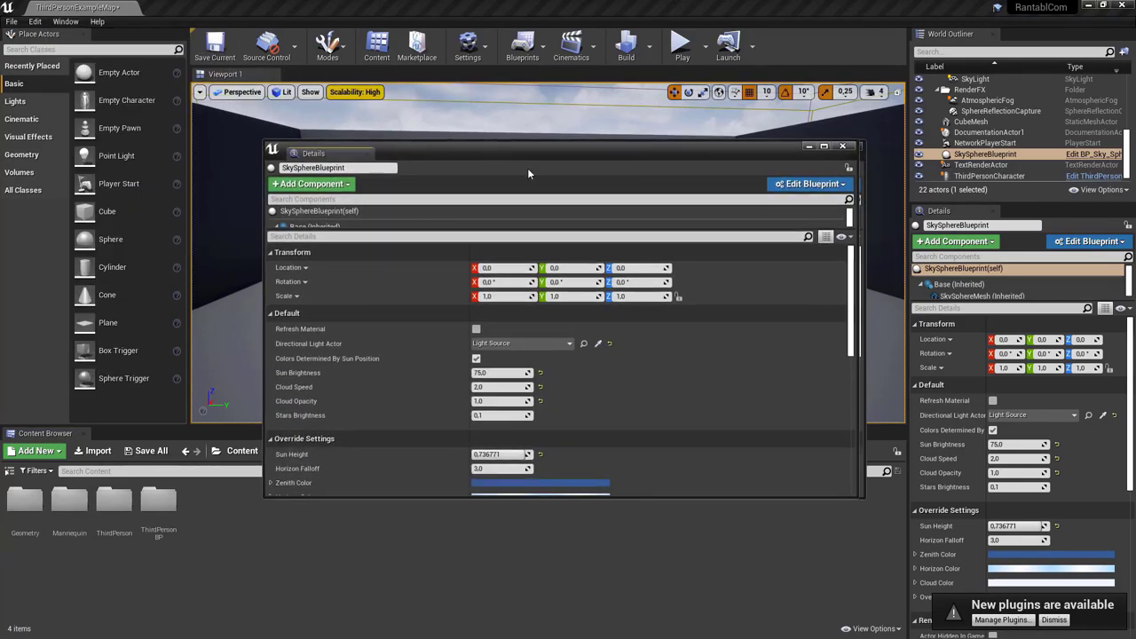
pyautogui.moveTo(528, 167); pyautogui.dragTo(270, 188)
pyautogui.moveTo(939, 211); pyautogui.dragTo(688, 191)
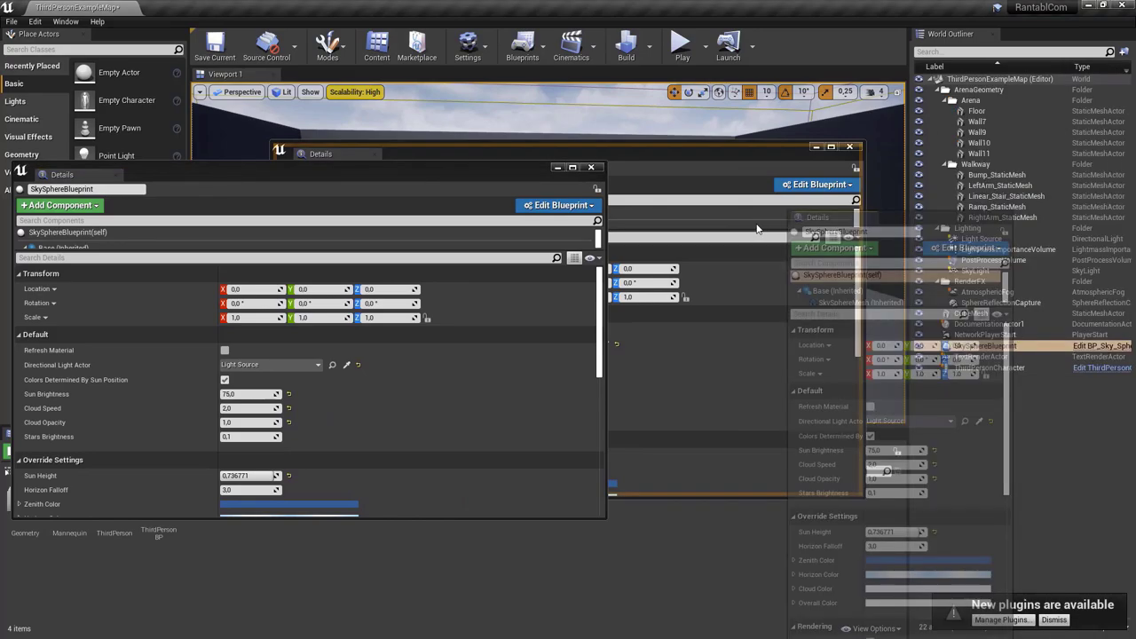
pyautogui.moveTo(448, 173); pyautogui.dragTo(599, 173)
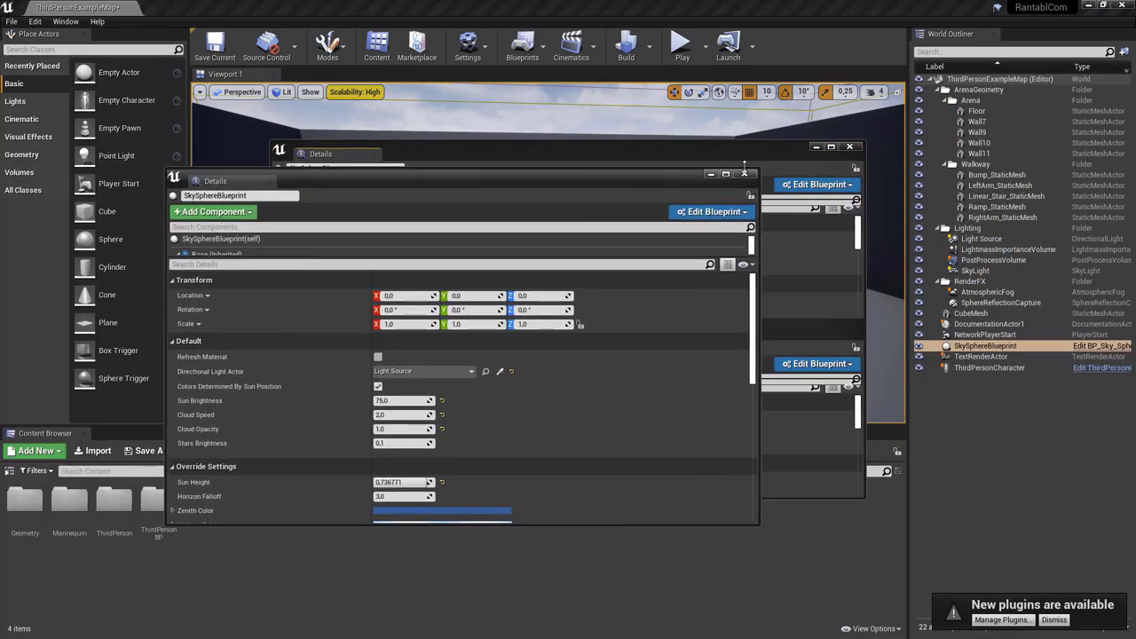
pyautogui.click(746, 169)
pyautogui.click(849, 146)
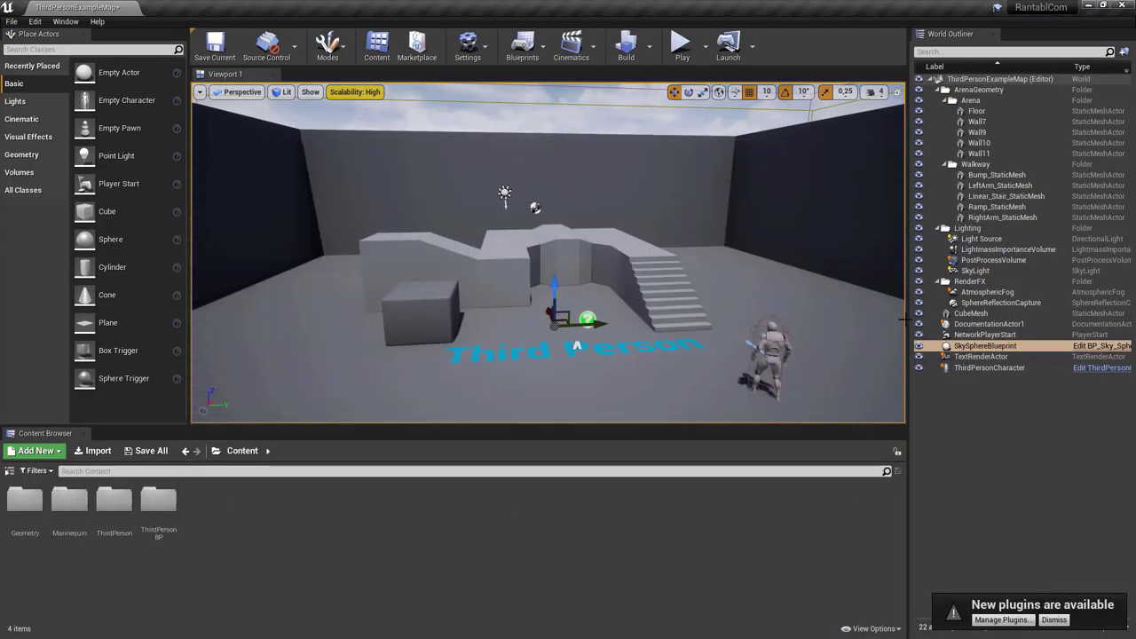
# Step: Open a fresh Details window for SkySphereBlueprint and carry it toward the right column
pyautogui.click(66, 21)
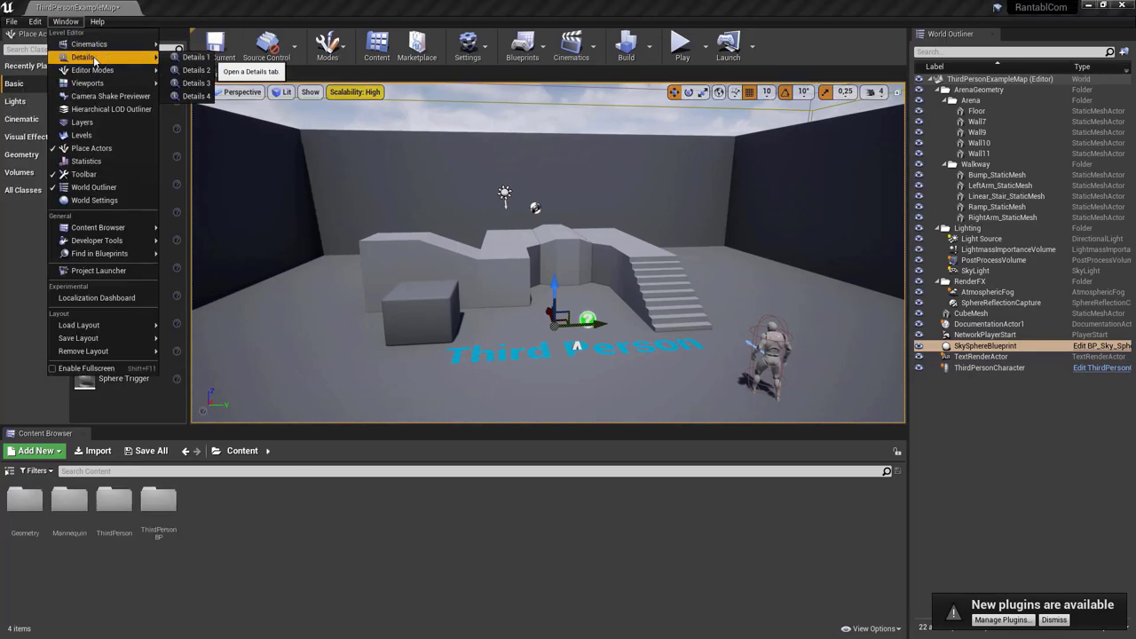
pyautogui.moveTo(88, 57)
pyautogui.click(204, 56)
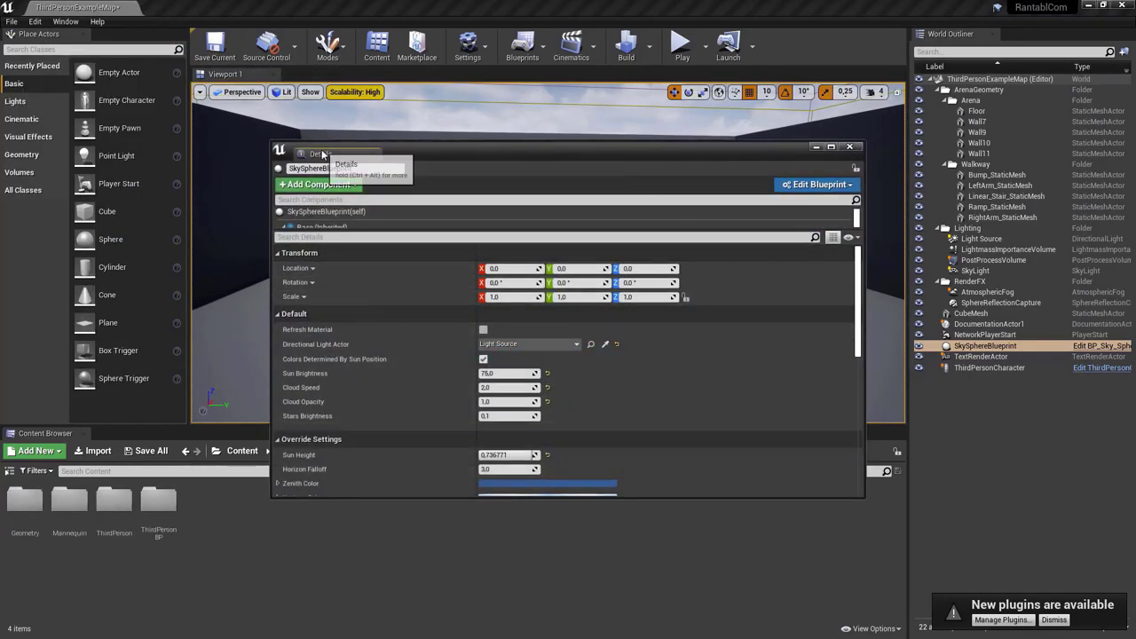
pyautogui.moveTo(580, 150)
pyautogui.mouseDown()
pyautogui.moveTo(1005, 416)
pyautogui.moveTo(934, 386)
pyautogui.mouseUp()
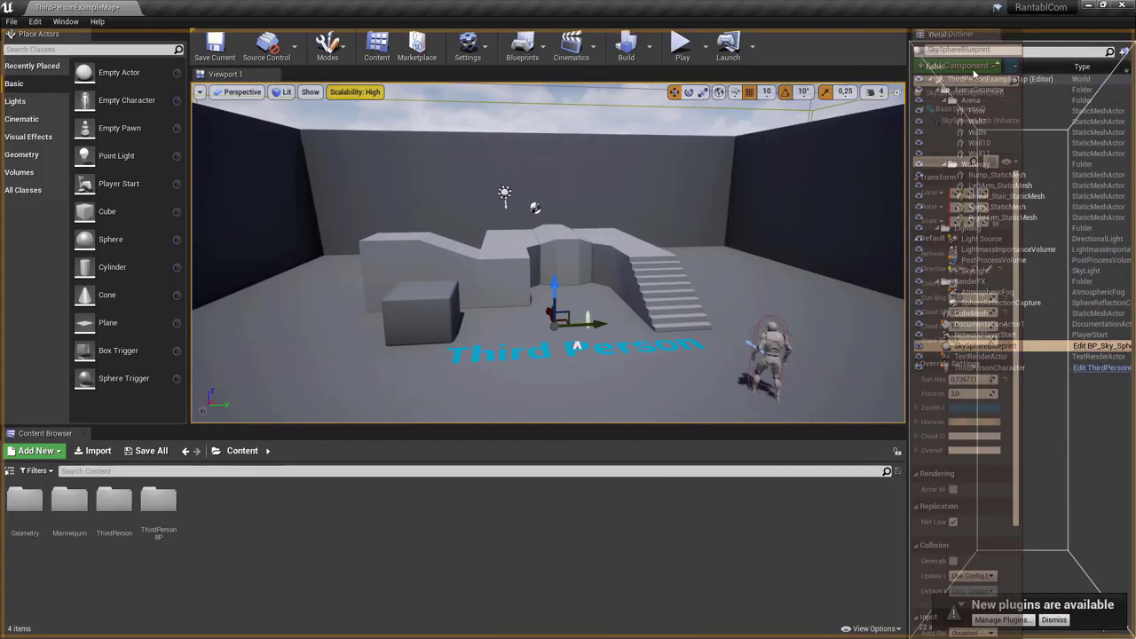
# Step: Dock the Details panel in the right column with the World Outliner stacked above it
pyautogui.moveTo(974, 73); pyautogui.dragTo(975, 75)
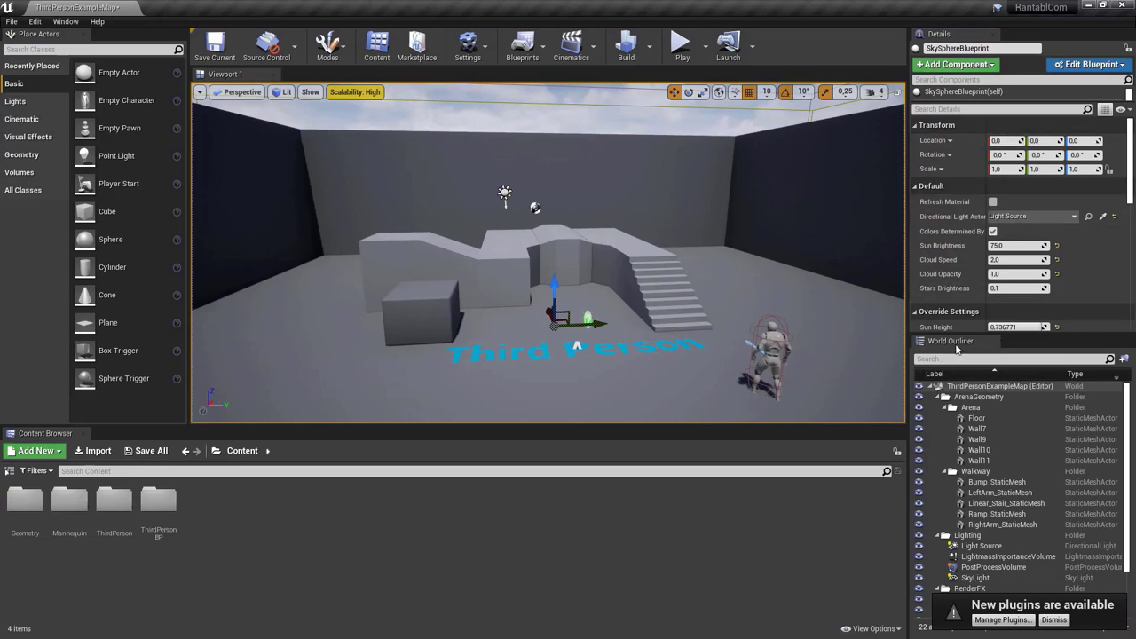
pyautogui.moveTo(950, 341); pyautogui.dragTo(944, 218)
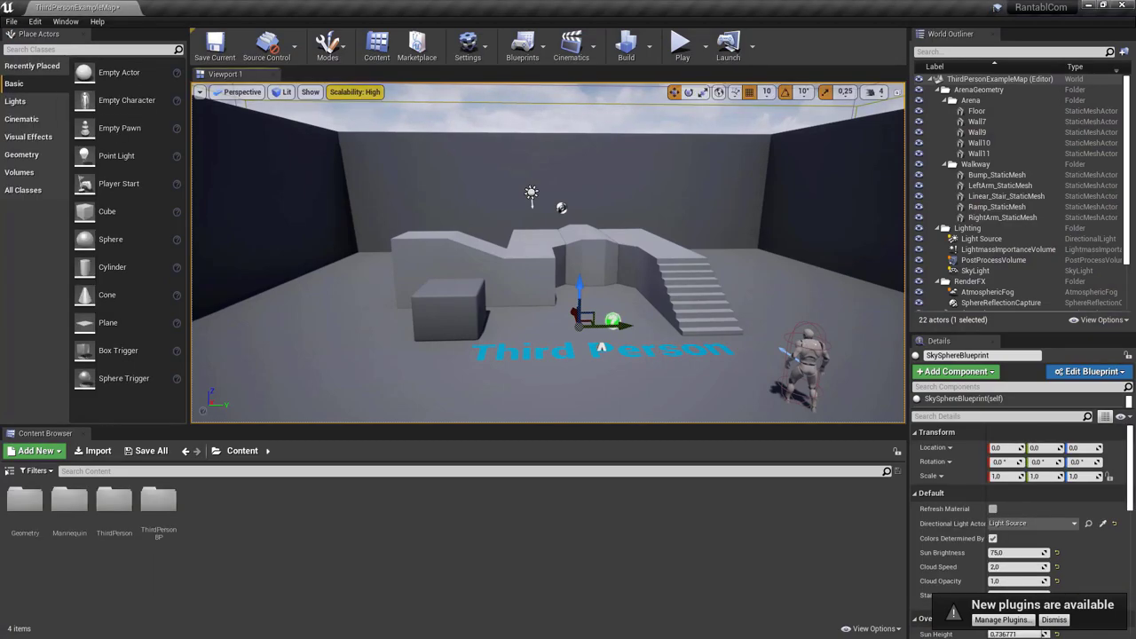
pyautogui.moveTo(1032, 9)
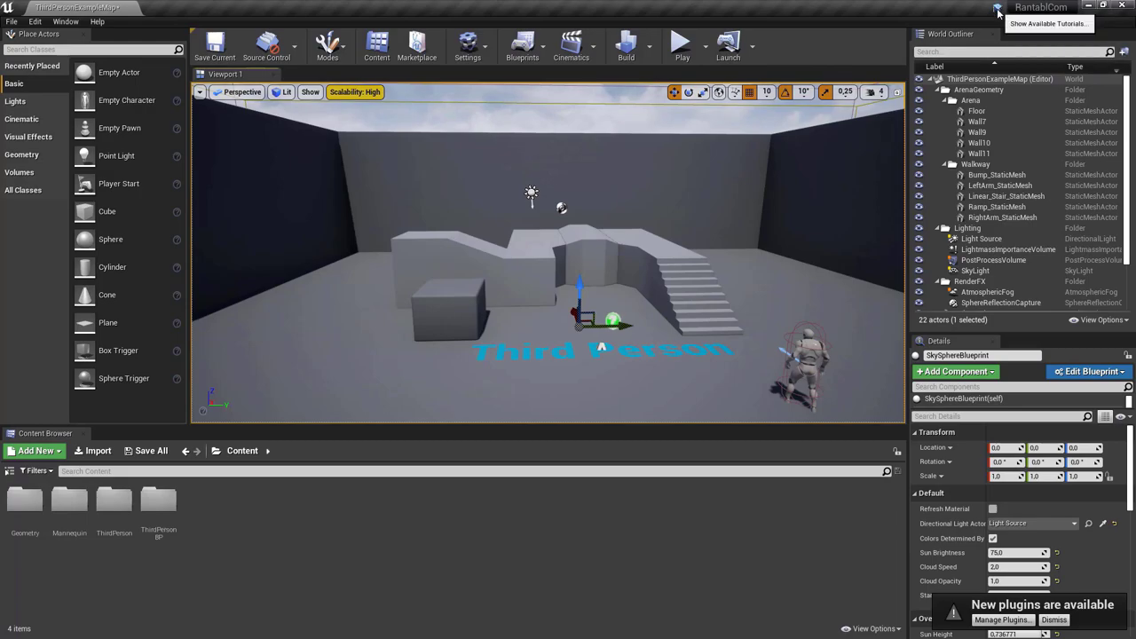
pyautogui.click(998, 10)
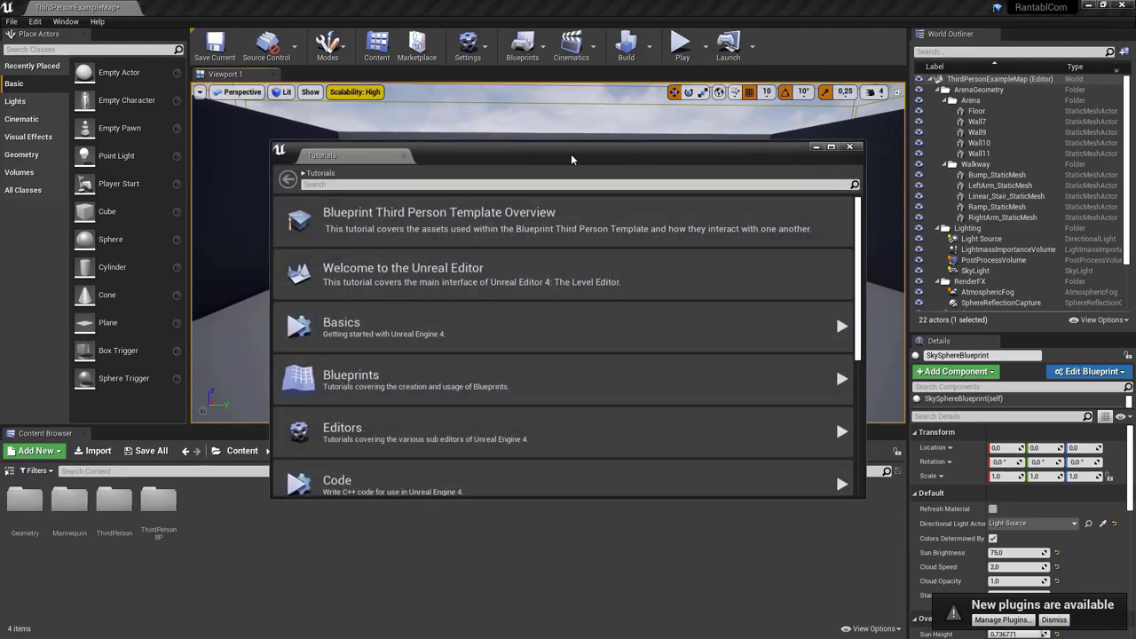
pyautogui.moveTo(359, 151); pyautogui.dragTo(370, 109)
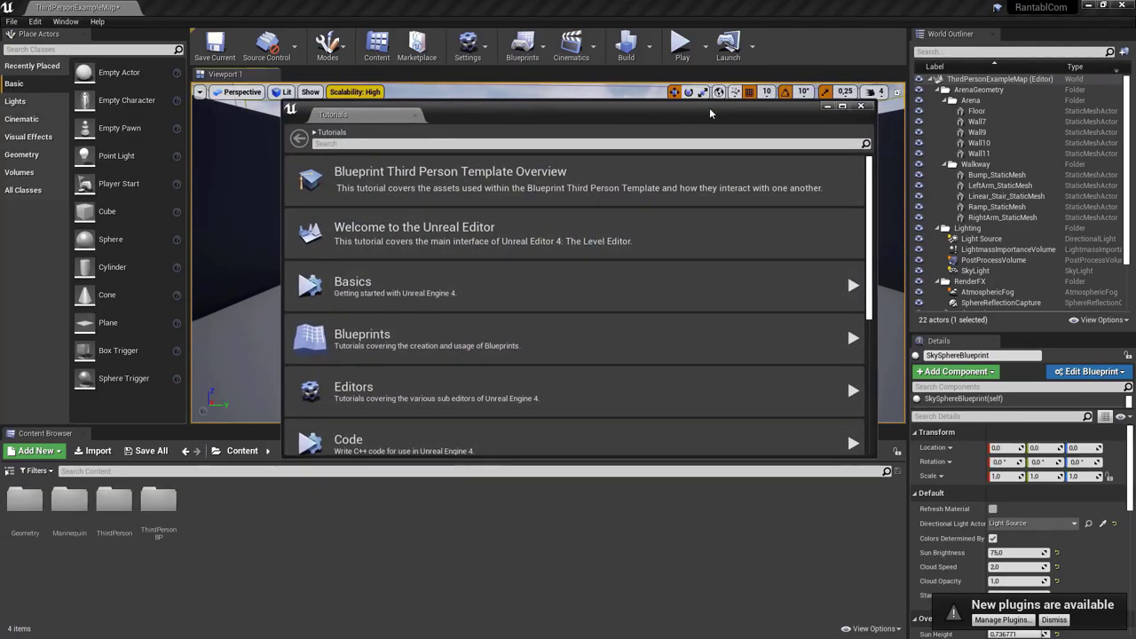
pyautogui.scroll(-1, 370, 267)
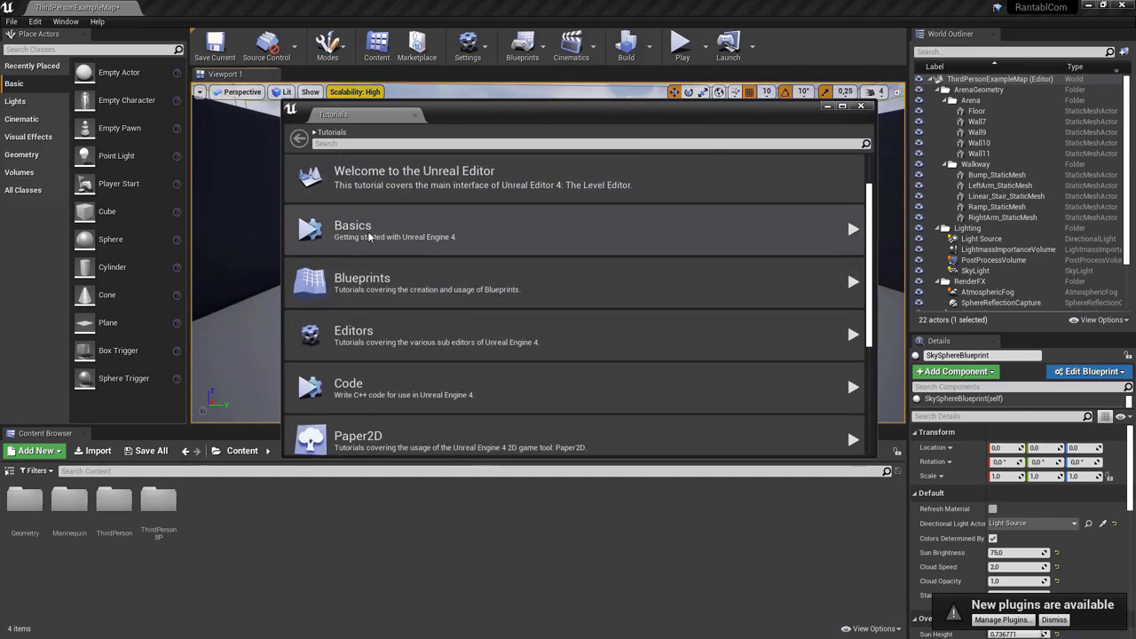
pyautogui.scroll(-1, 325, 271)
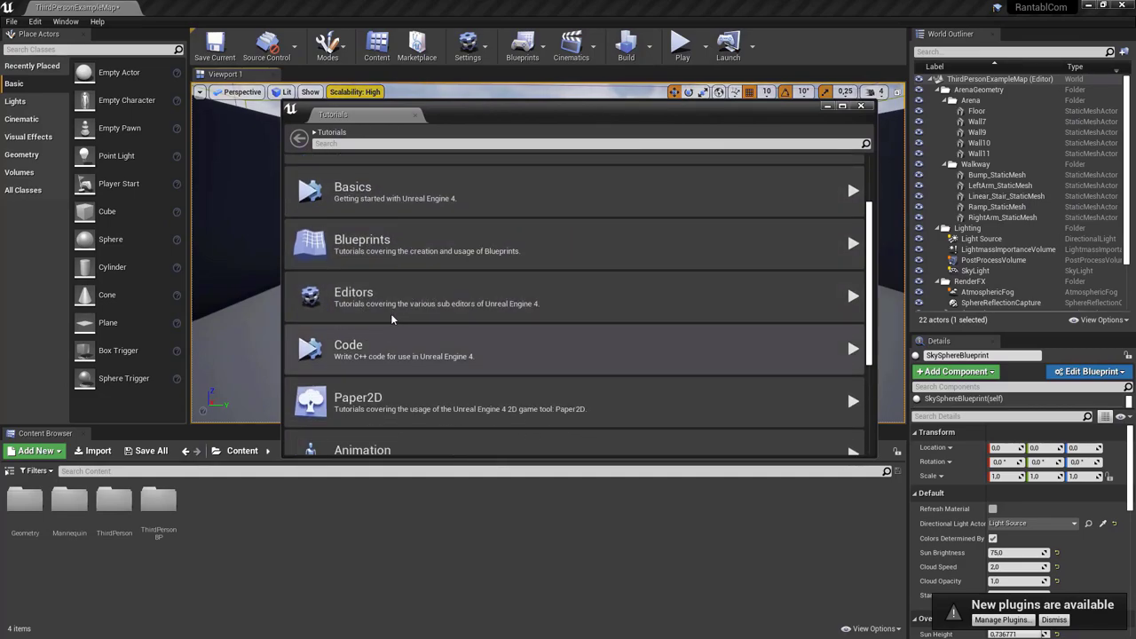
pyautogui.scroll(-1, 344, 321)
pyautogui.moveTo(372, 113); pyautogui.dragTo(301, 95)
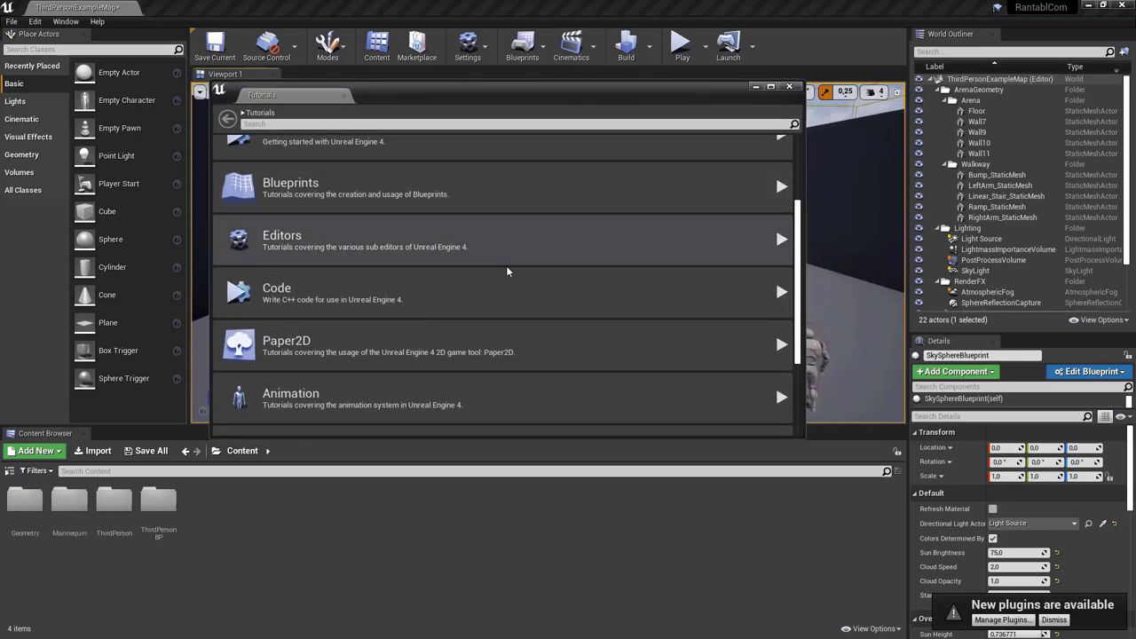
pyautogui.scroll(2, 474, 285)
pyautogui.scroll(-2, 474, 285)
pyautogui.click(789, 86)
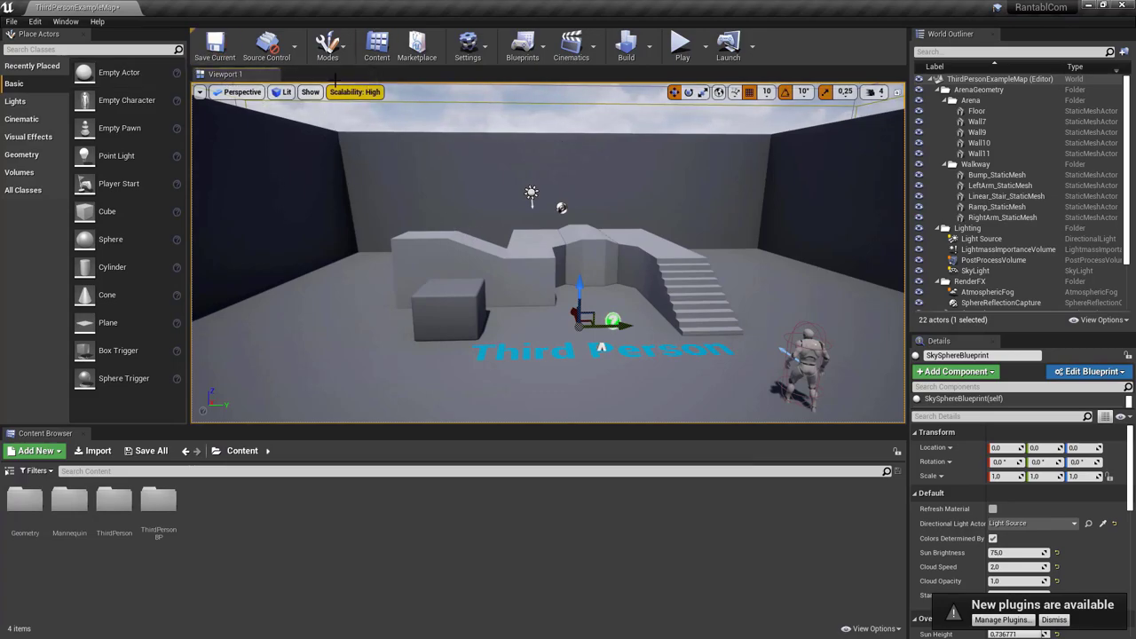
# Step: Restore the toolbar tab and drag a Sphere and a Cylinder onto the arena floor
pyautogui.click(192, 30)
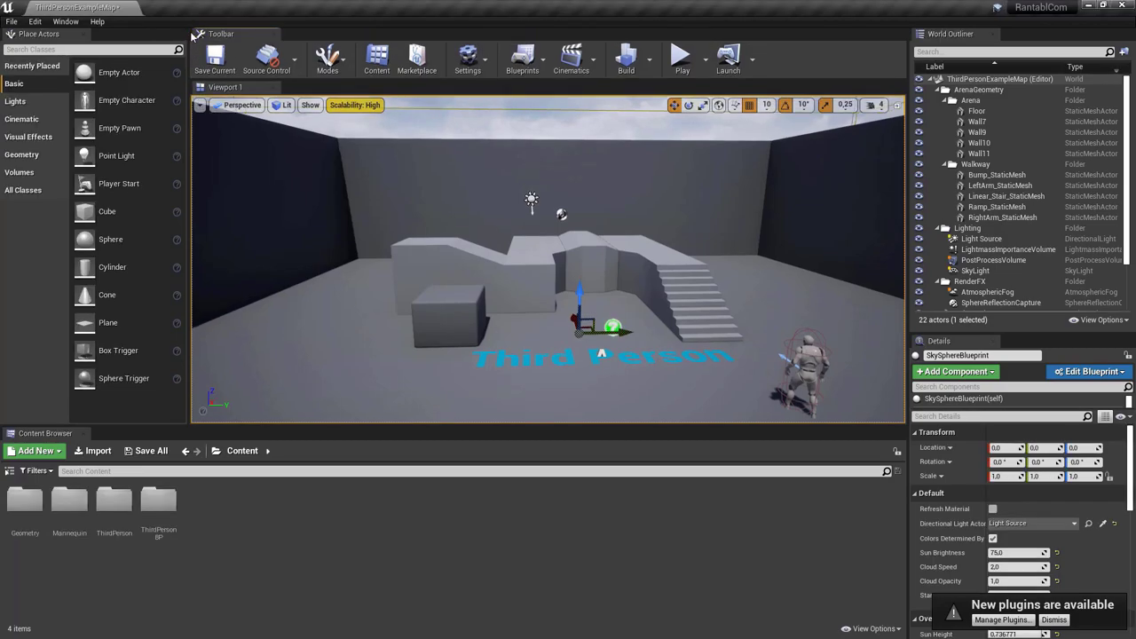
pyautogui.scroll(-3, 548, 258)
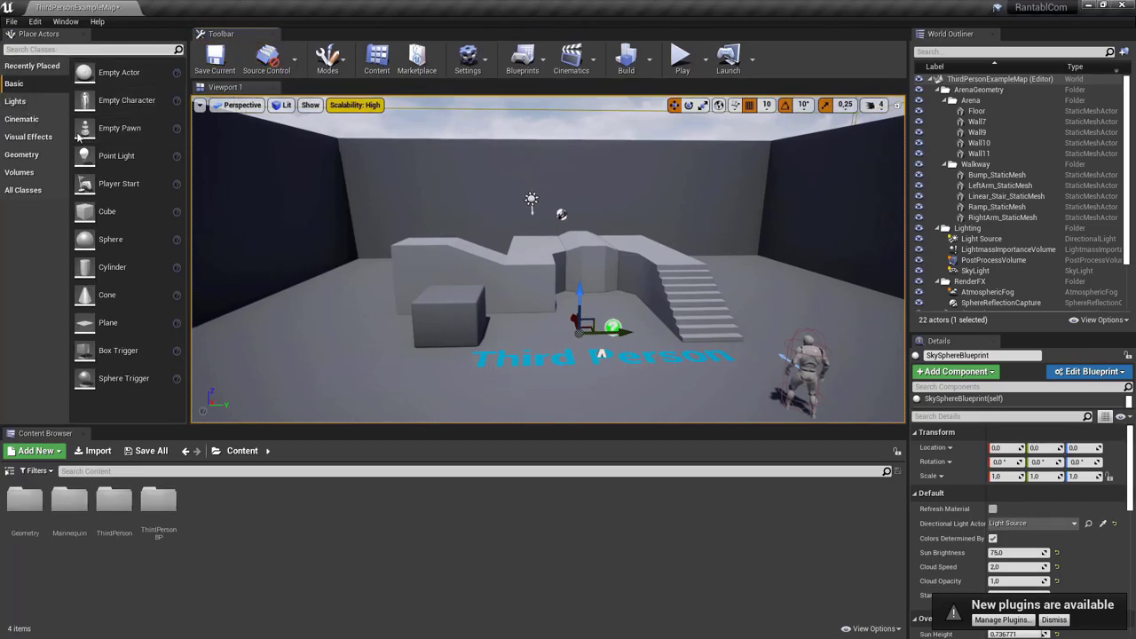
pyautogui.press('f')
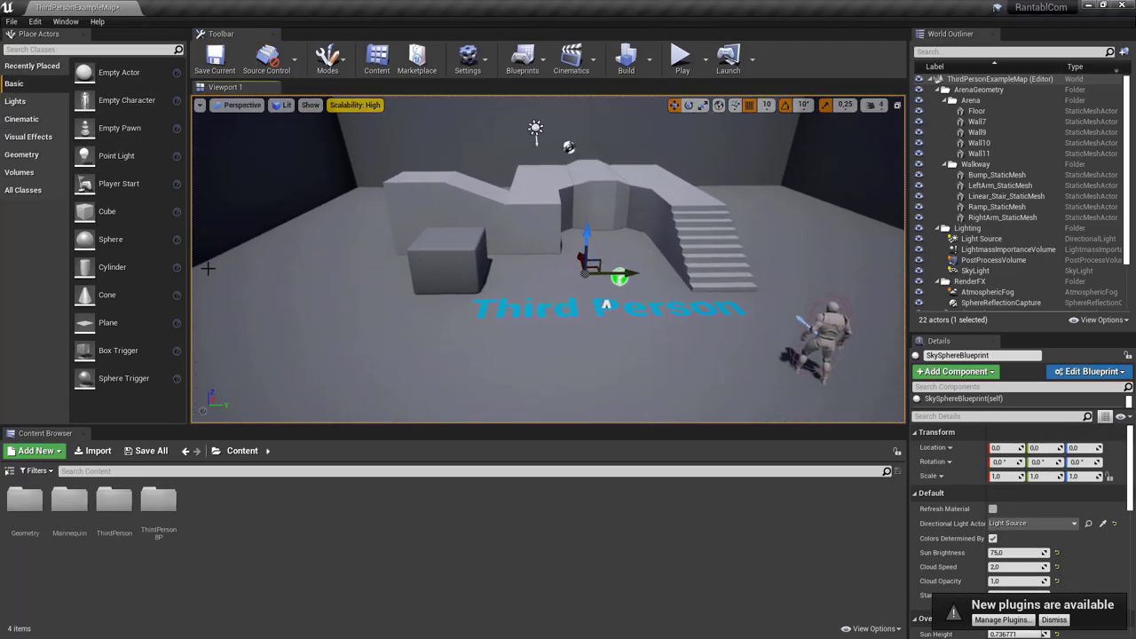
pyautogui.moveTo(97, 239); pyautogui.dragTo(382, 313)
pyautogui.moveTo(112, 266); pyautogui.dragTo(283, 321)
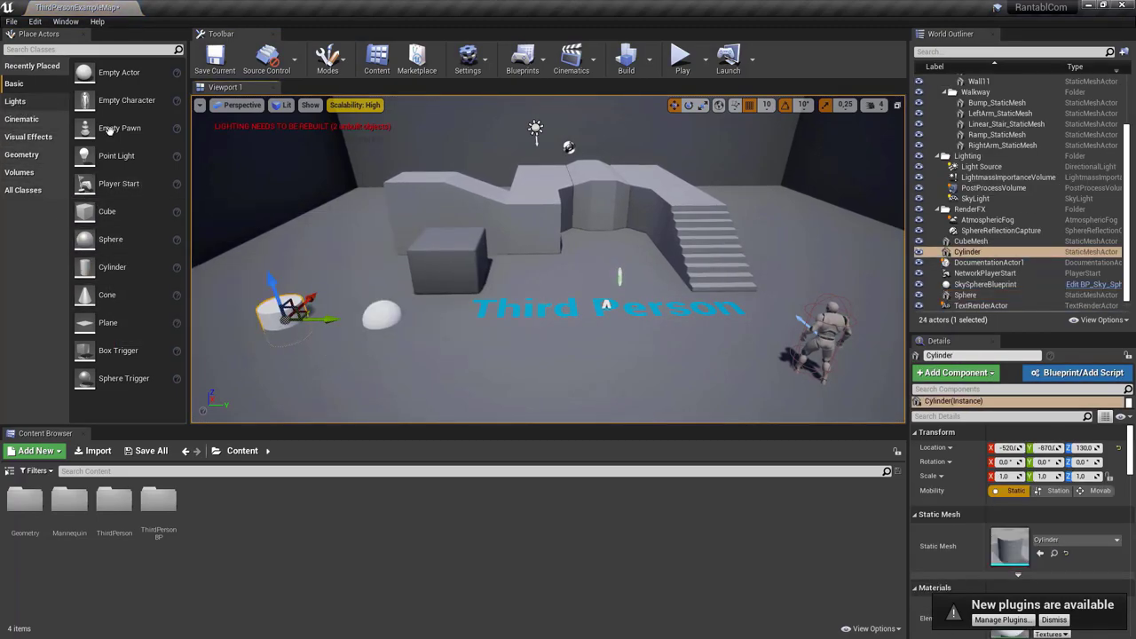
# Step: Browse the Lights, Cinematic, Visual Effects, Geometry and Volumes categories, then return to Basic
pyautogui.click(22, 101)
pyautogui.click(24, 119)
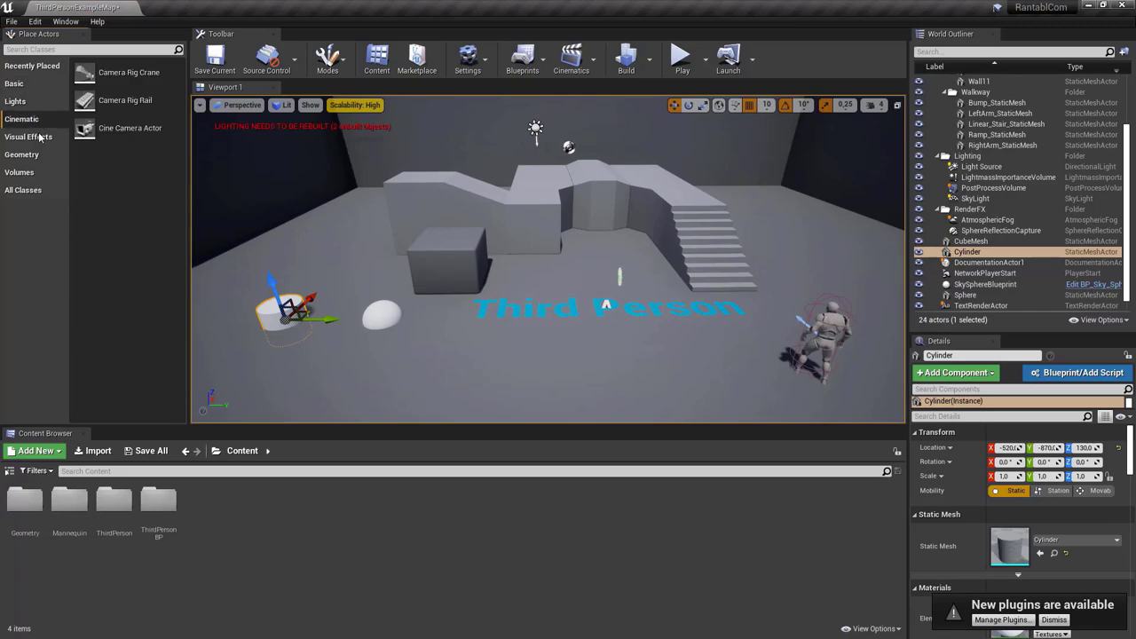
pyautogui.click(31, 138)
pyautogui.click(33, 174)
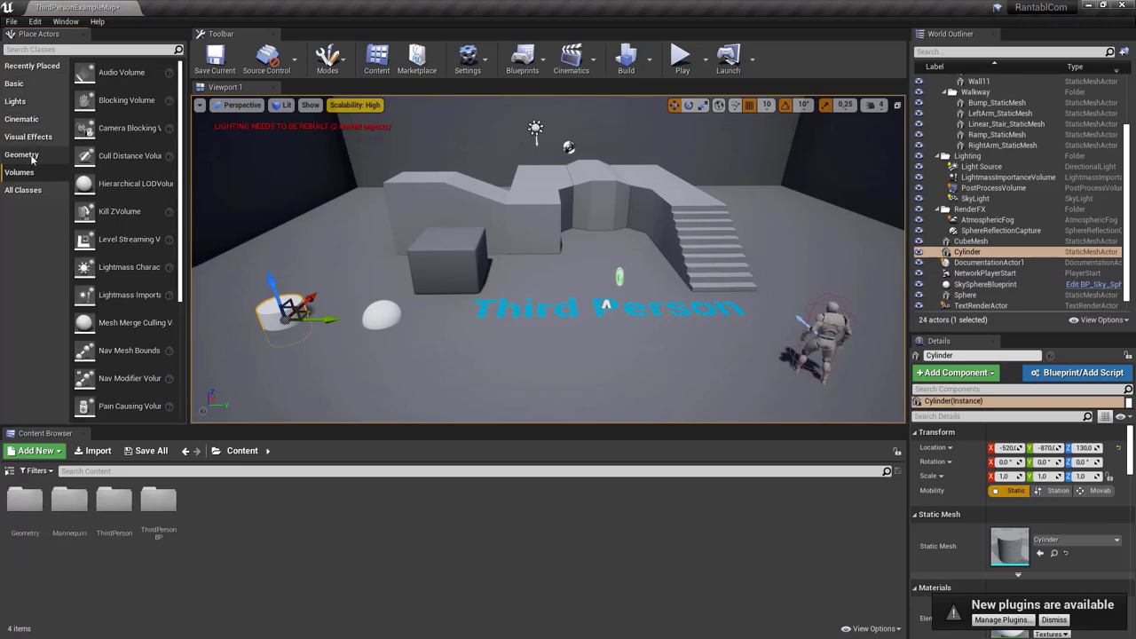
pyautogui.click(27, 155)
pyautogui.click(30, 174)
pyautogui.click(18, 83)
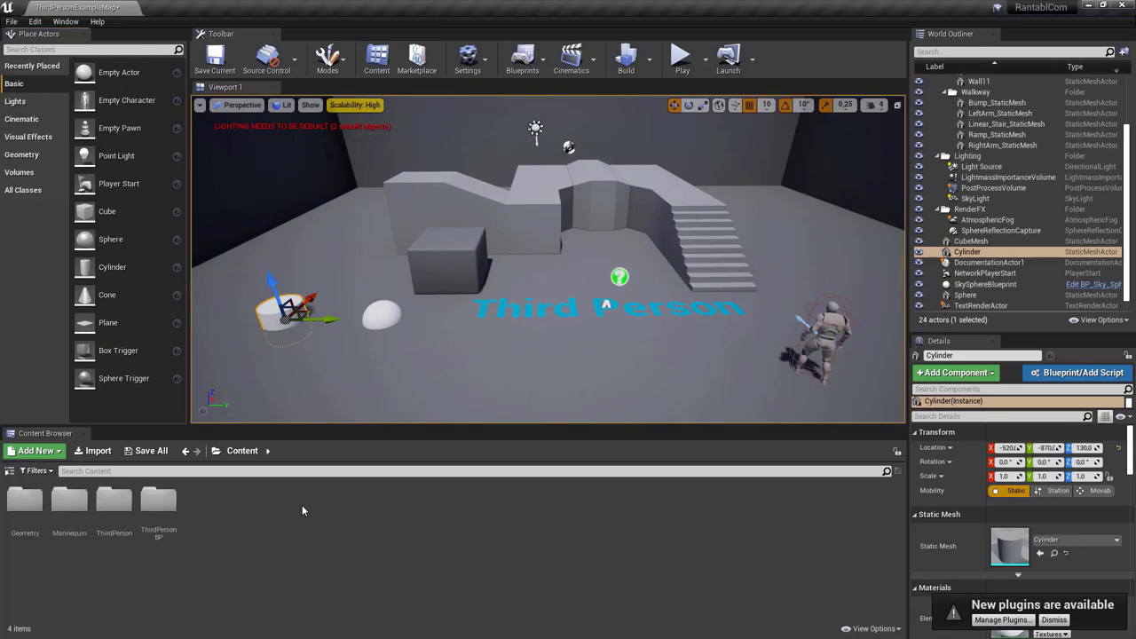
# Step: Slide the Cylinder along its Y axis to location -520, -790, 130
pyautogui.click(958, 124)
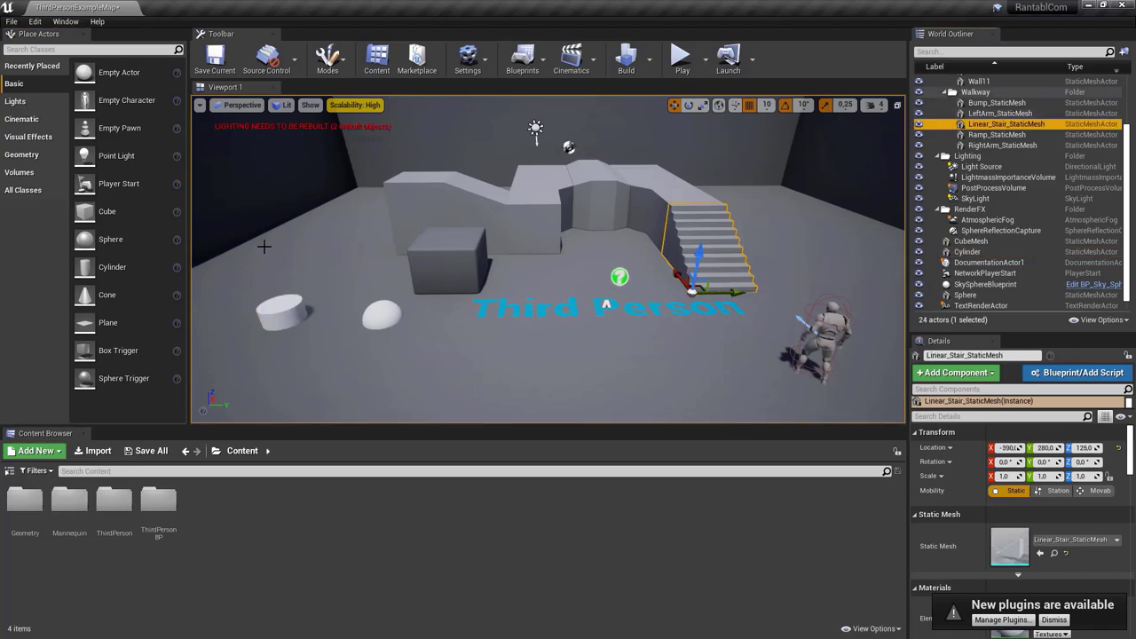
pyautogui.click(281, 319)
pyautogui.moveTo(329, 317); pyautogui.dragTo(359, 317)
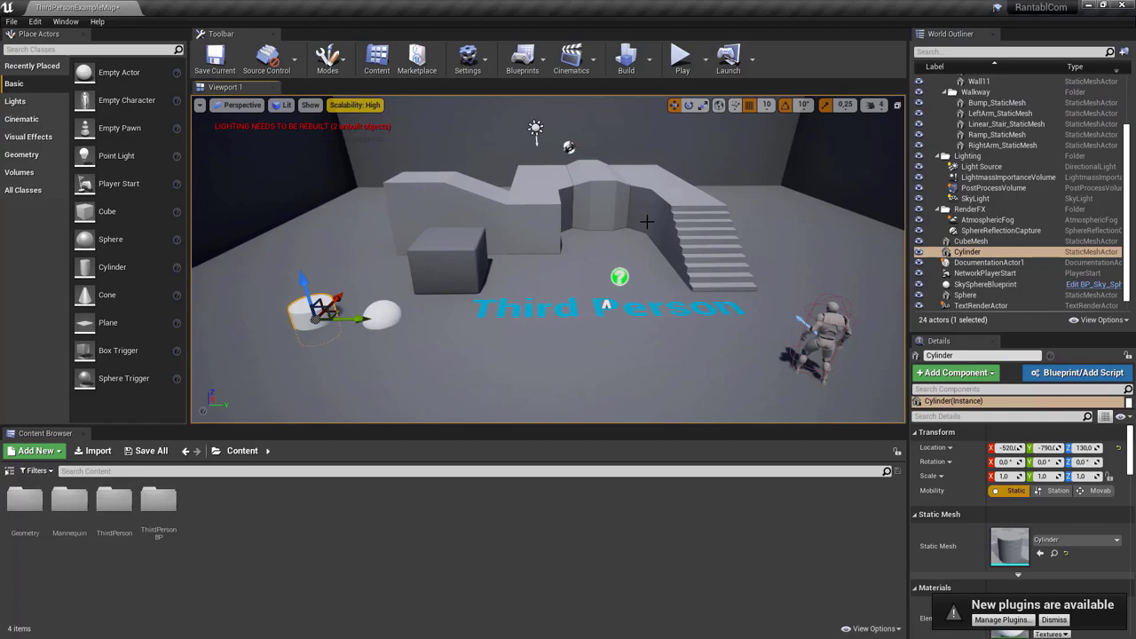
pyautogui.moveTo(609, 247); pyautogui.dragTo(675, 251, button='right')
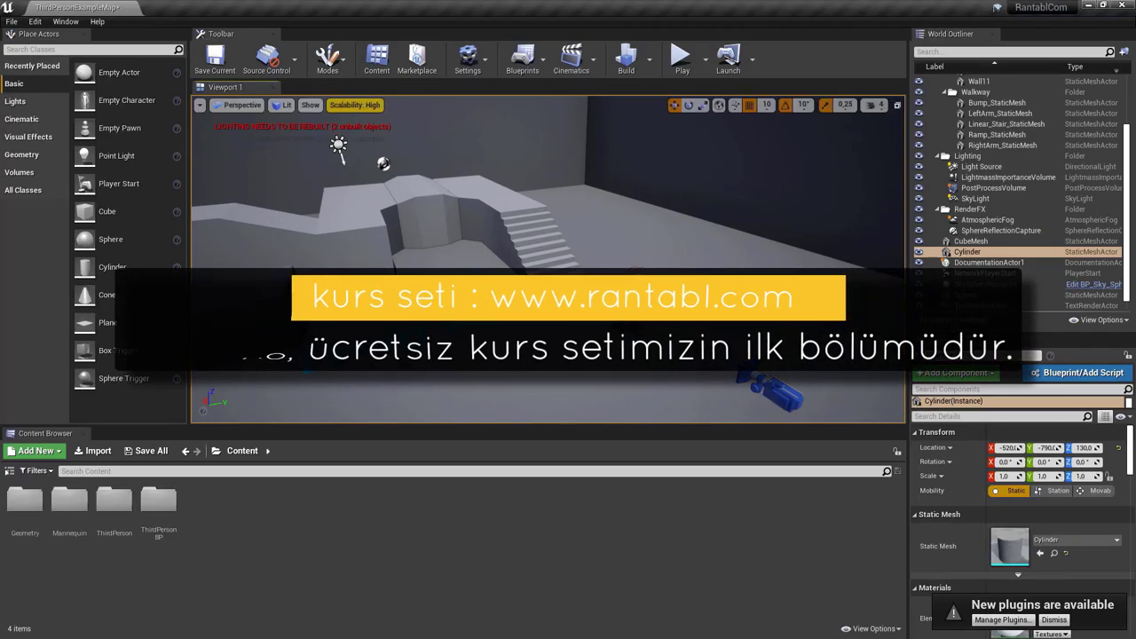
# Step: Orbit the view around the arena and delete the Cylinder from the level
pyautogui.moveTo(609, 247); pyautogui.dragTo(532, 249, button='right')
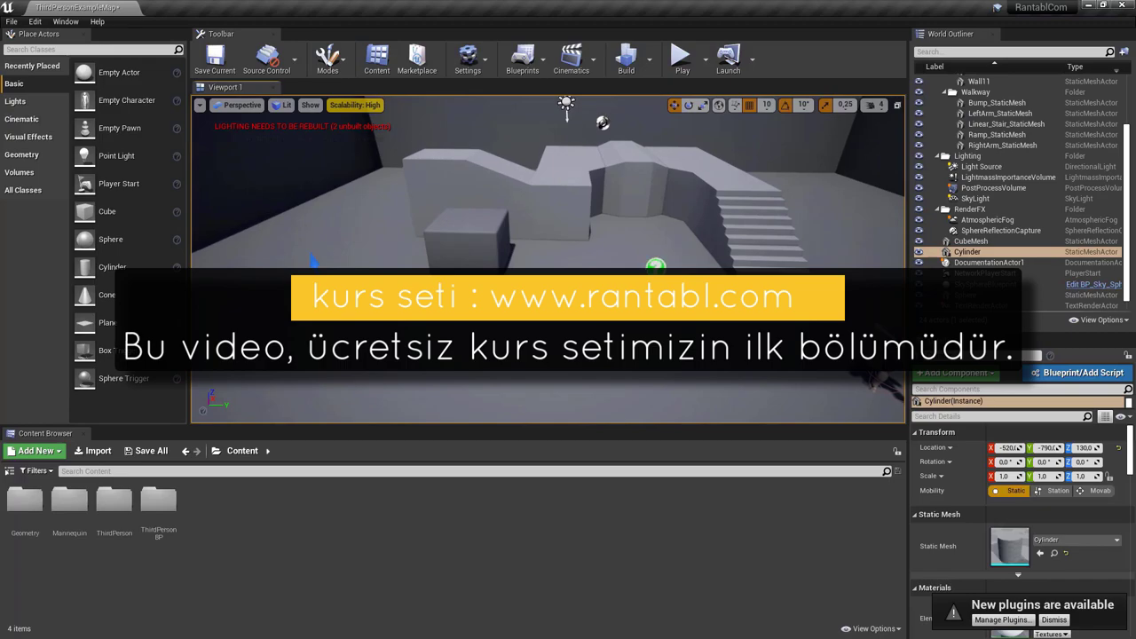
pyautogui.moveTo(610, 248); pyautogui.dragTo(461, 401, button='right')
pyautogui.press('Delete')
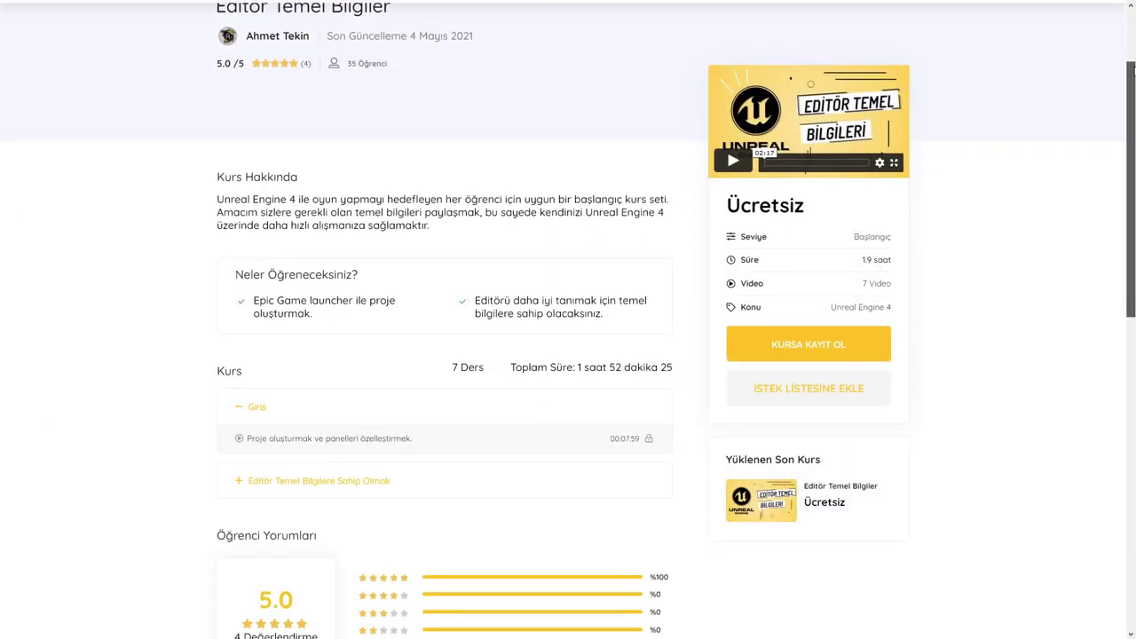
# Step: Expand the course section and fill in the registration form's name, surname, username and e-mail
pyautogui.click(355, 482)
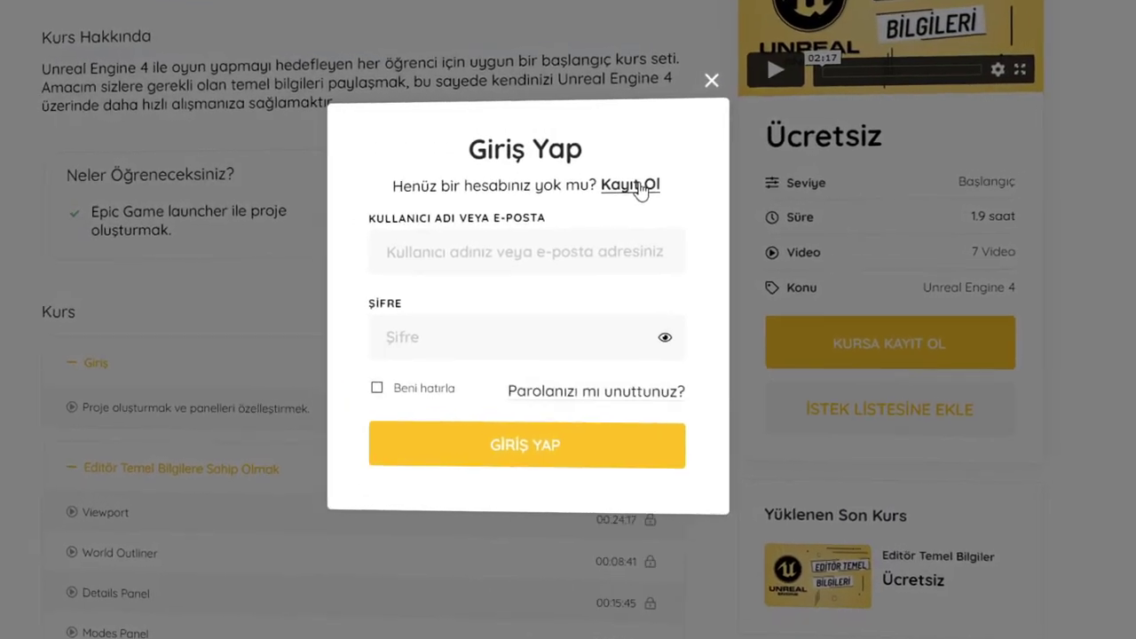
pyautogui.click(661, 182)
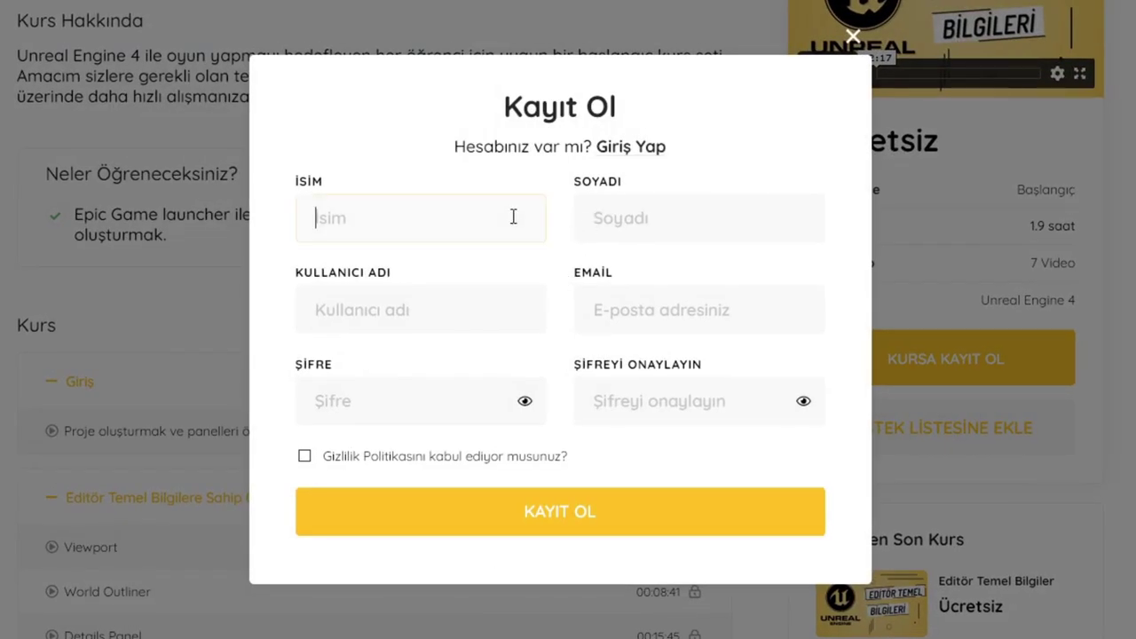
pyautogui.write('İsim')
pyautogui.press('Tab')
pyautogui.write('Soyadı')
pyautogui.press('Tab')
pyautogui.write('Kull')
pyautogui.write('dı')
pyautogui.press('Tab')
pyautogui.write('e')
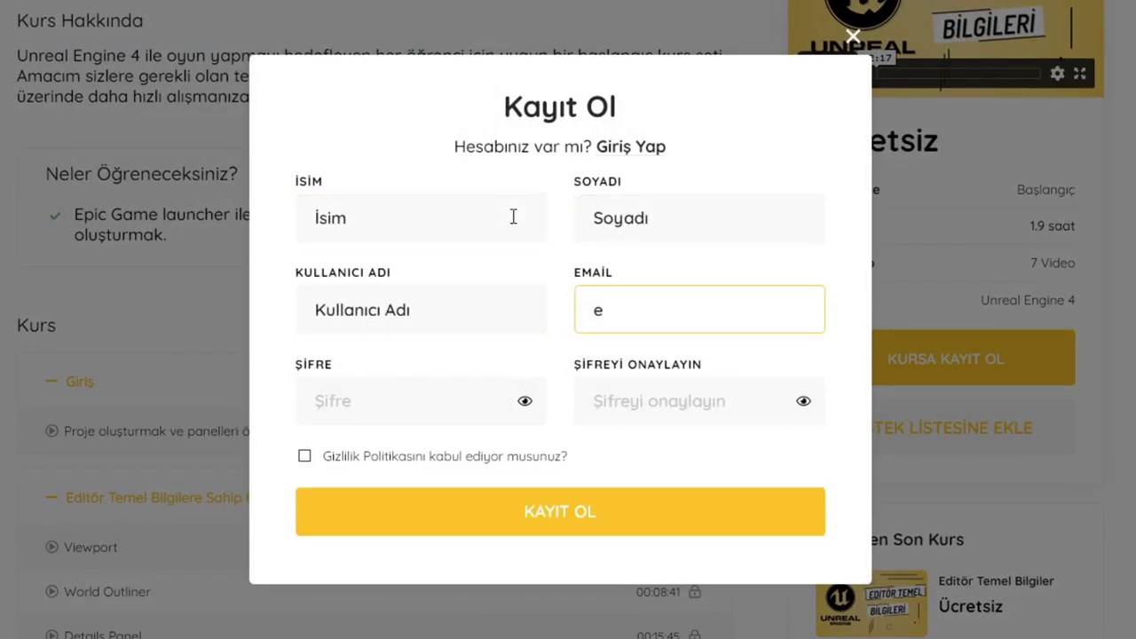
pyautogui.write('-posta@gmail.com')
# Step: Enter and confirm the account password, accept the privacy policy, and submit the registration
pyautogui.press('Tab')
pyautogui.press('Tab')
pyautogui.write('1')
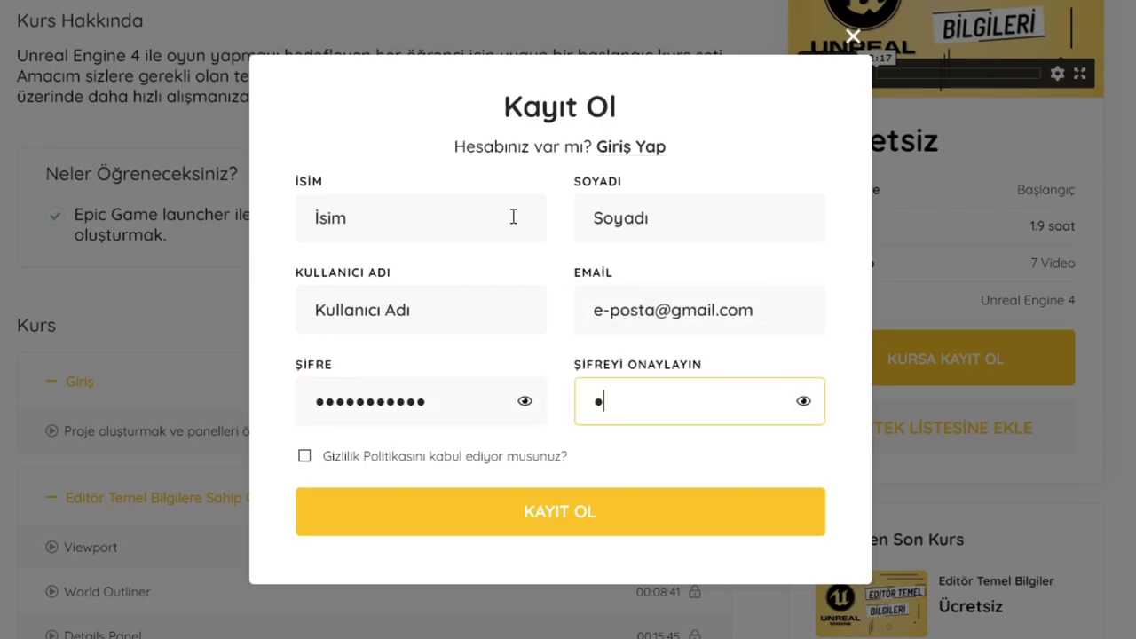
pyautogui.click(304, 455)
pyautogui.click(505, 535)
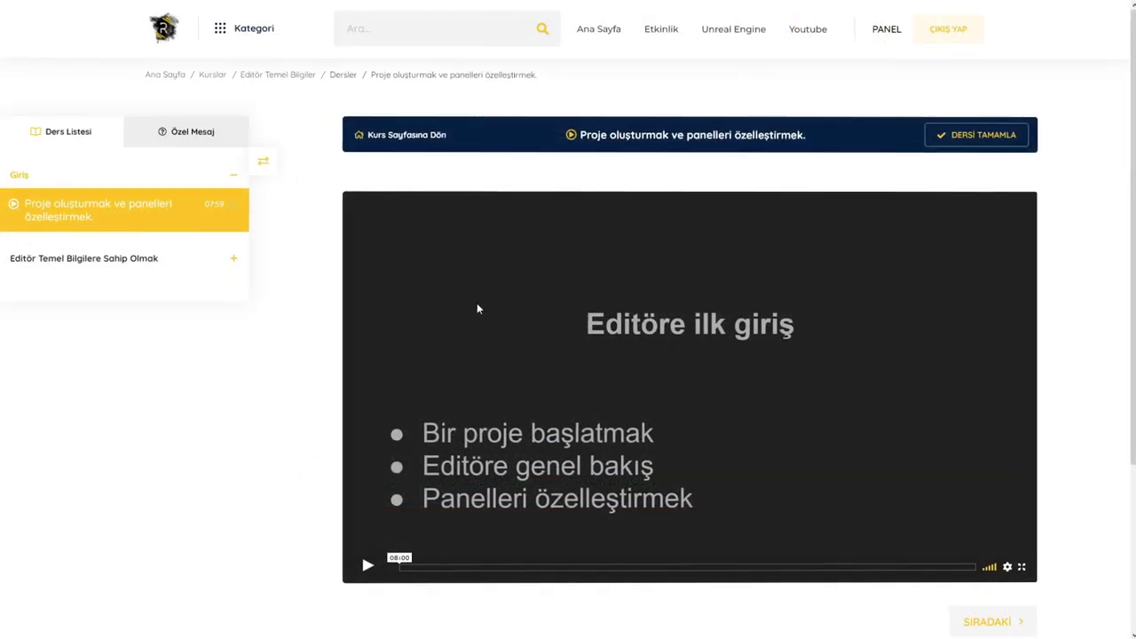
# Step: Step through the Viewport, World Outliner and Details Panel lessons to Modes Panel's Özel Mesaj tab
pyautogui.click(135, 253)
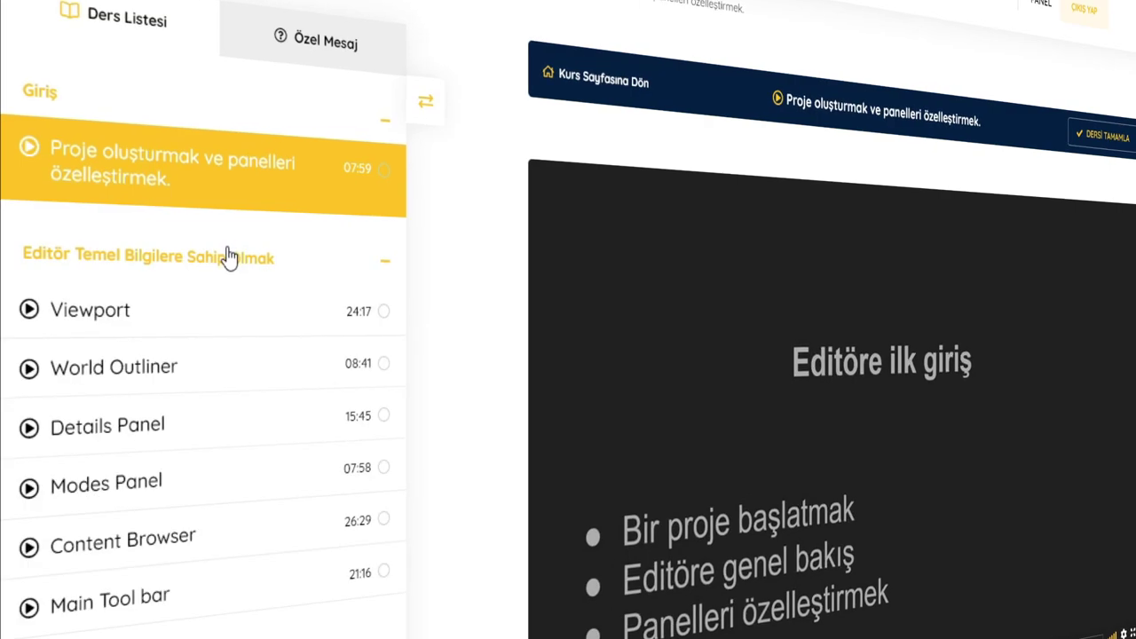
pyautogui.click(175, 319)
pyautogui.click(169, 371)
pyautogui.click(158, 434)
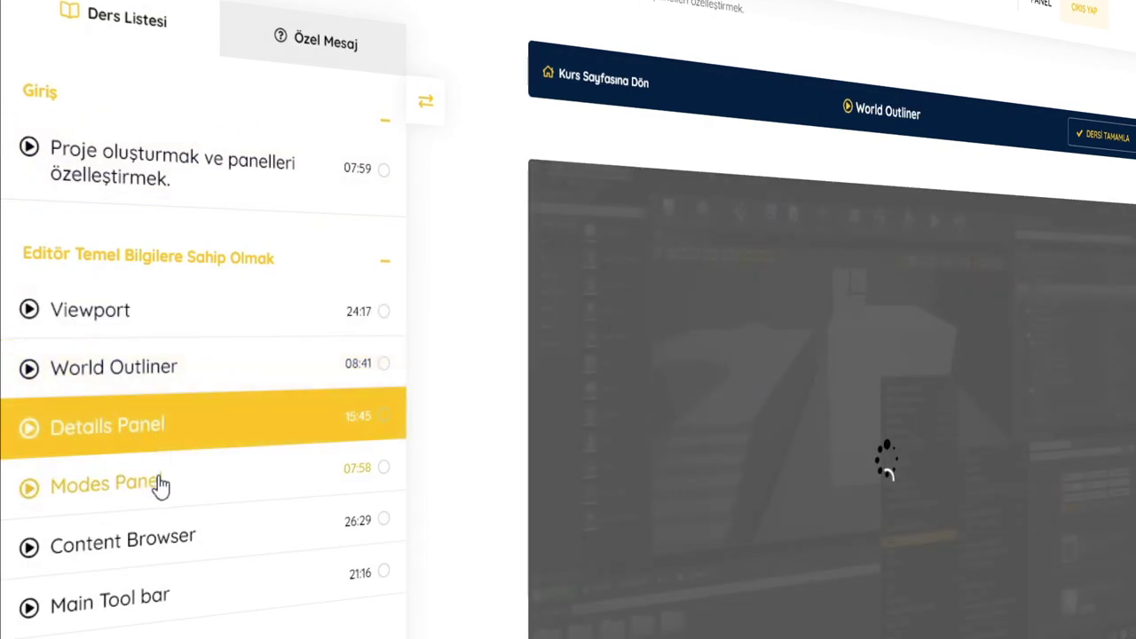
pyautogui.click(158, 490)
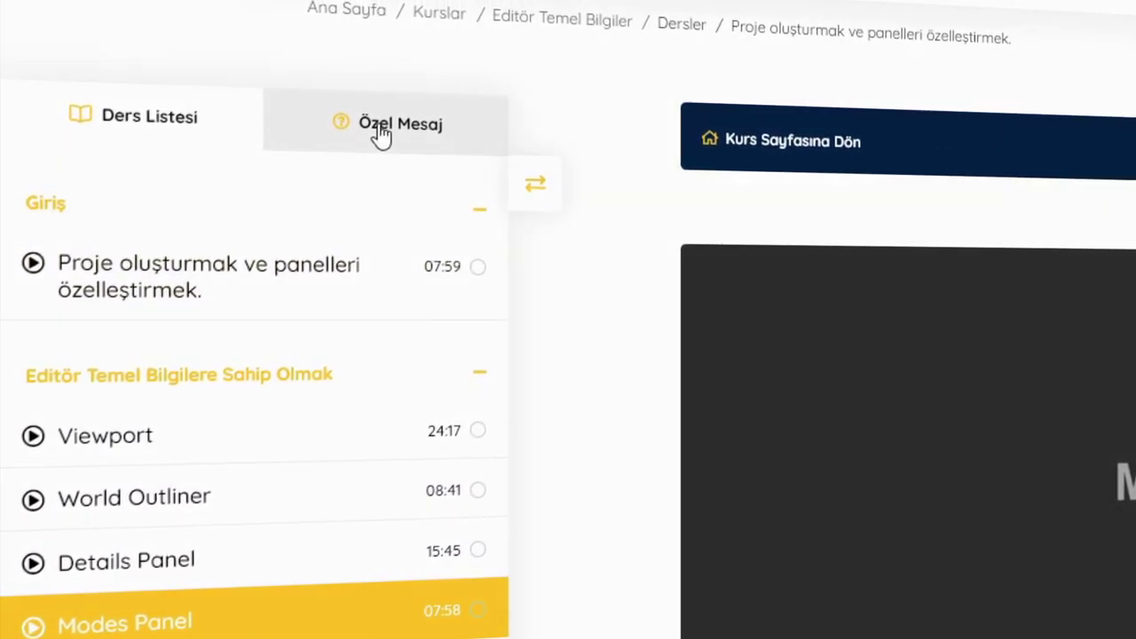
pyautogui.click(311, 102)
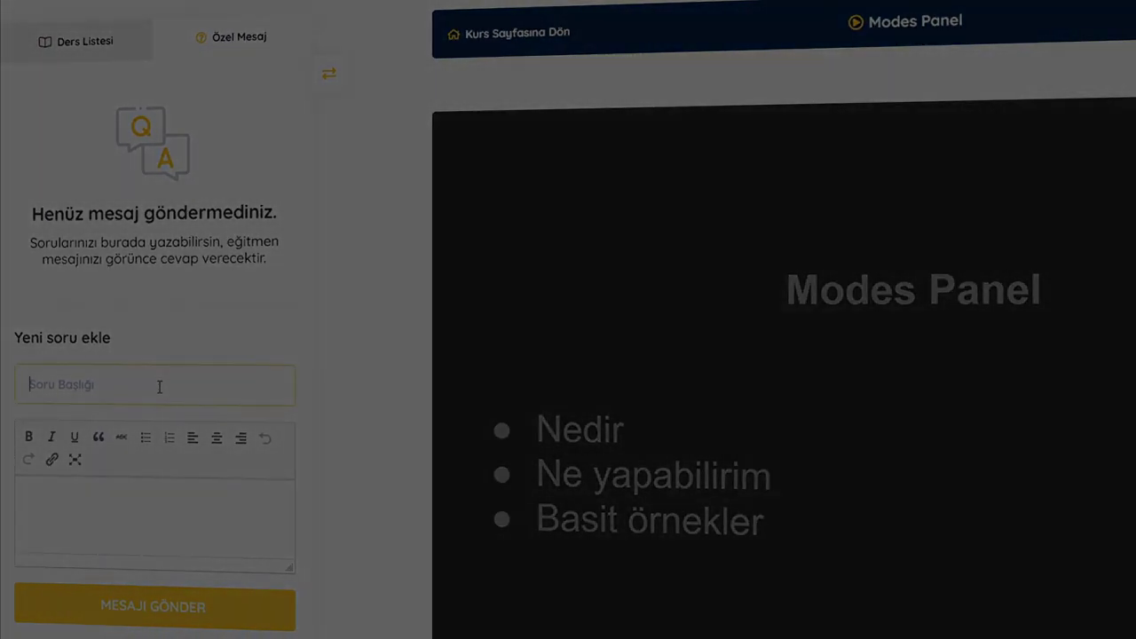